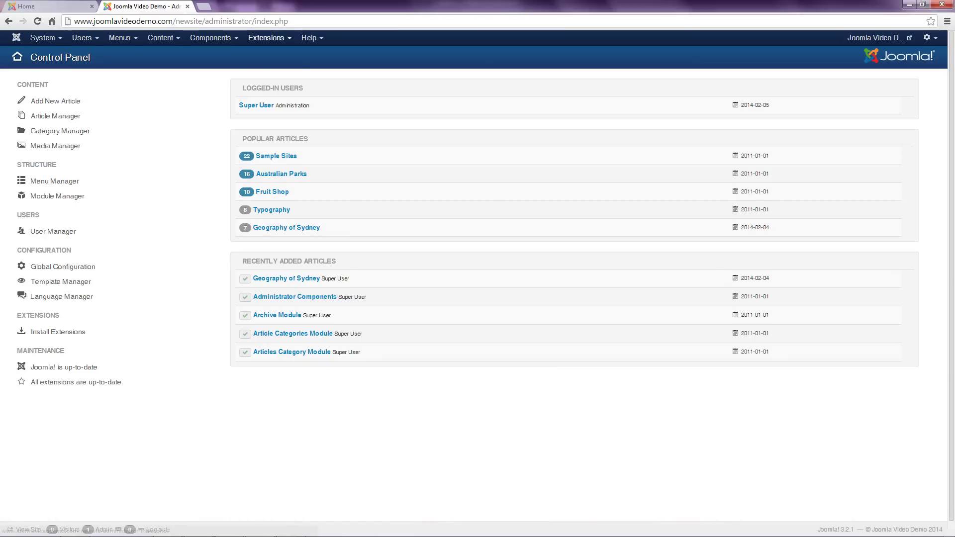
Make Beez3 - Default the default site style in the Template Manager and view the front end
{"action": "left_click", "coordinate": [266, 38]}
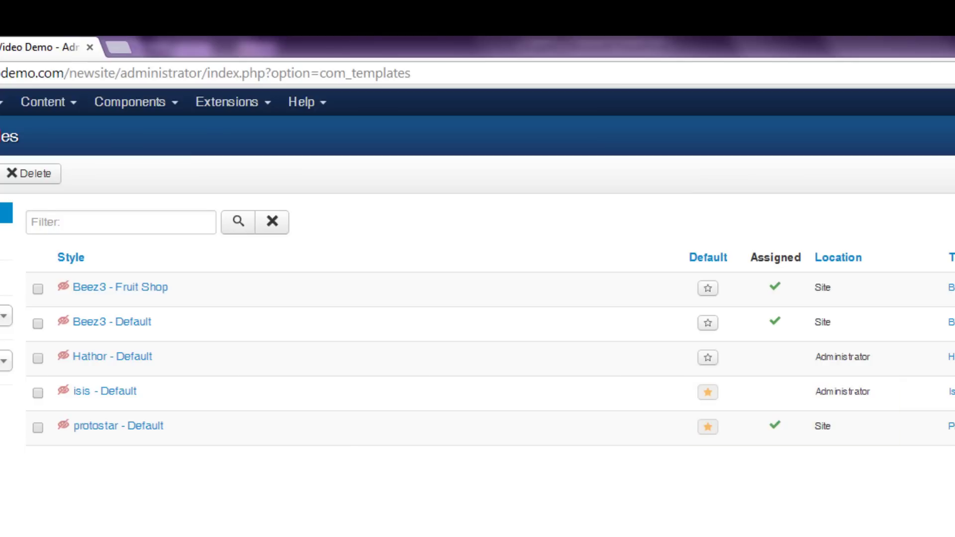
{"action": "left_click", "coordinate": [708, 323]}
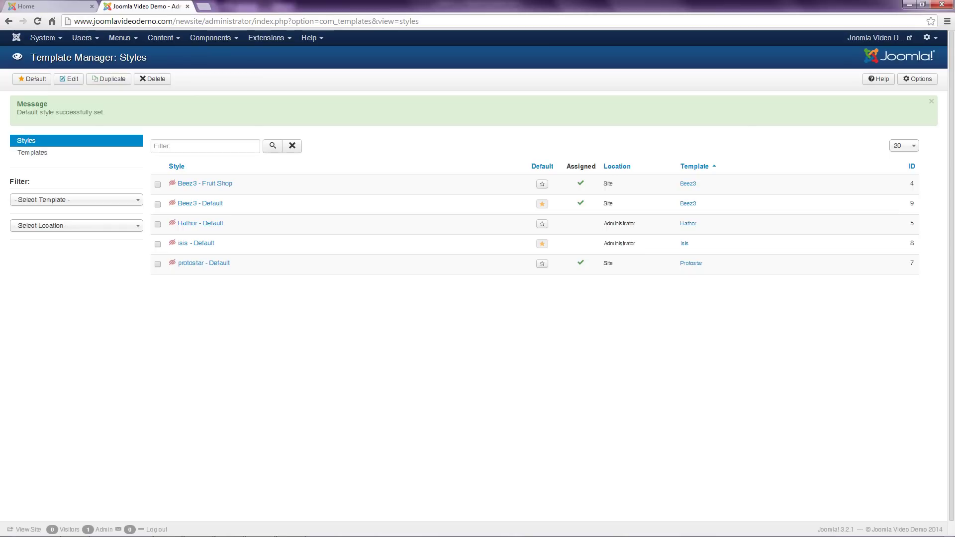
{"action": "key", "text": "ctrl+1"}
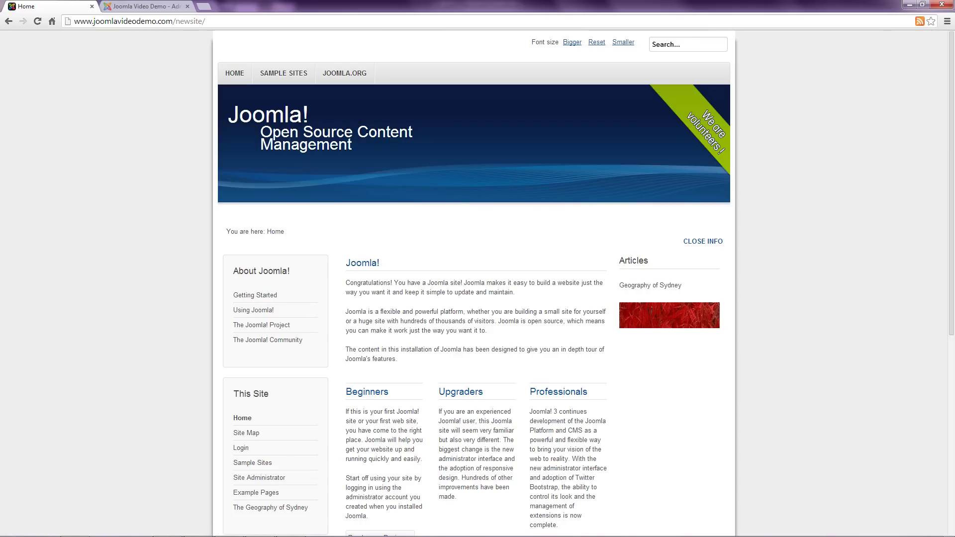
Make Beez3 - Fruit Shop the default site style and reload the front-end homepage
{"action": "key", "text": "ctrl+2"}
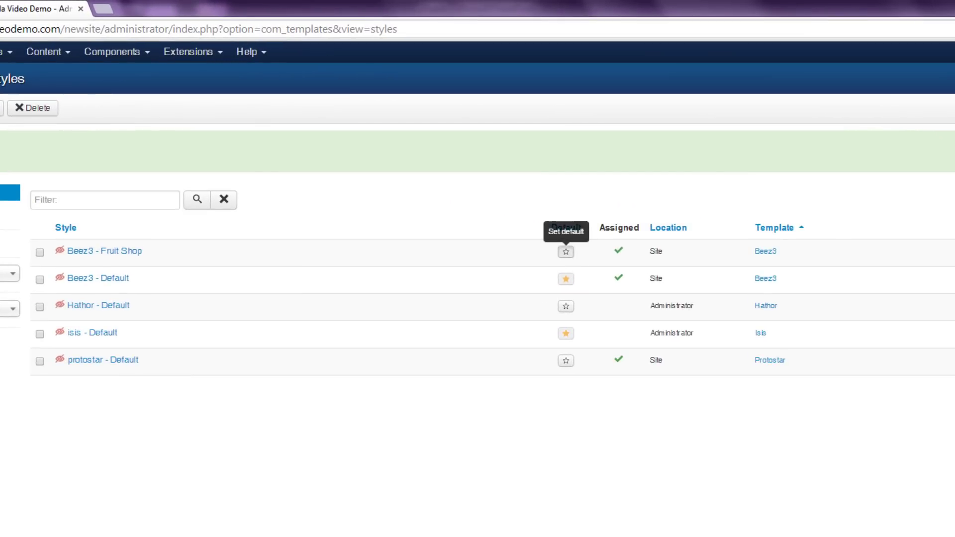
{"action": "left_click", "coordinate": [566, 251]}
{"action": "key", "text": "ctrl+1"}
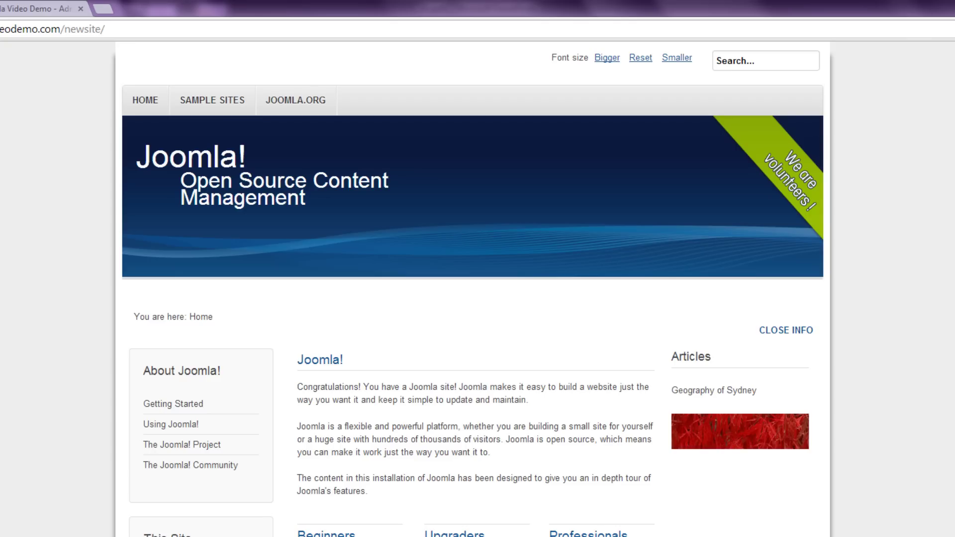
{"action": "key", "text": "F5"}
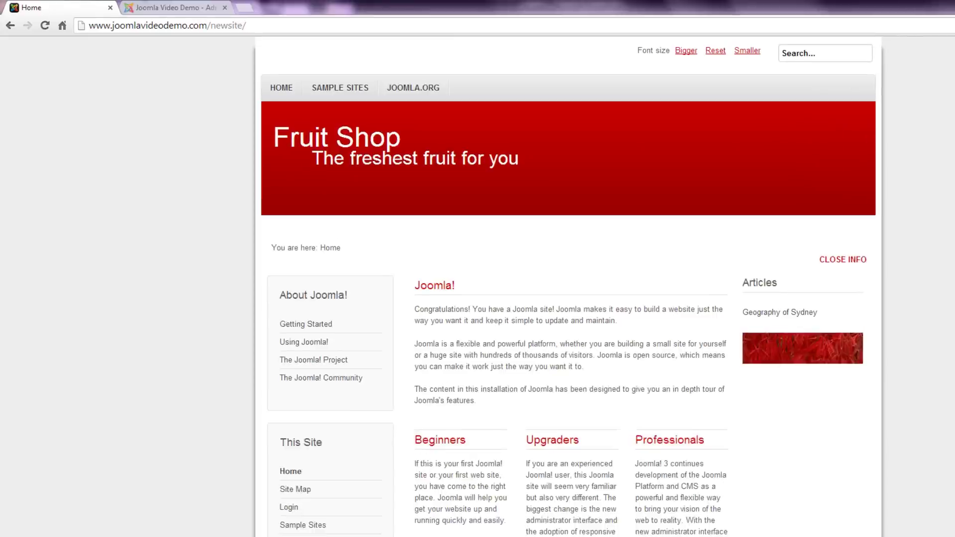
{"action": "key", "text": "ctrl+t"}
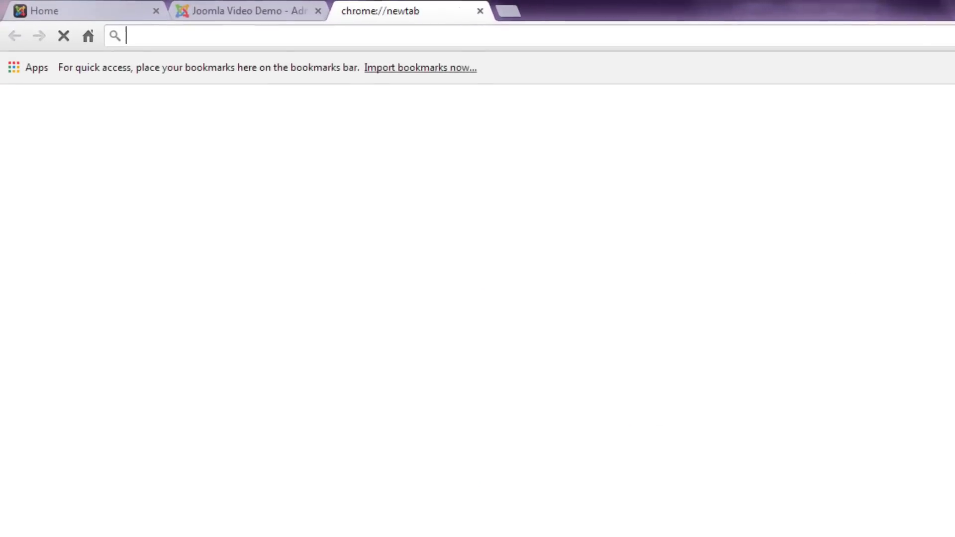
{"action": "type", "text": "joomla"}
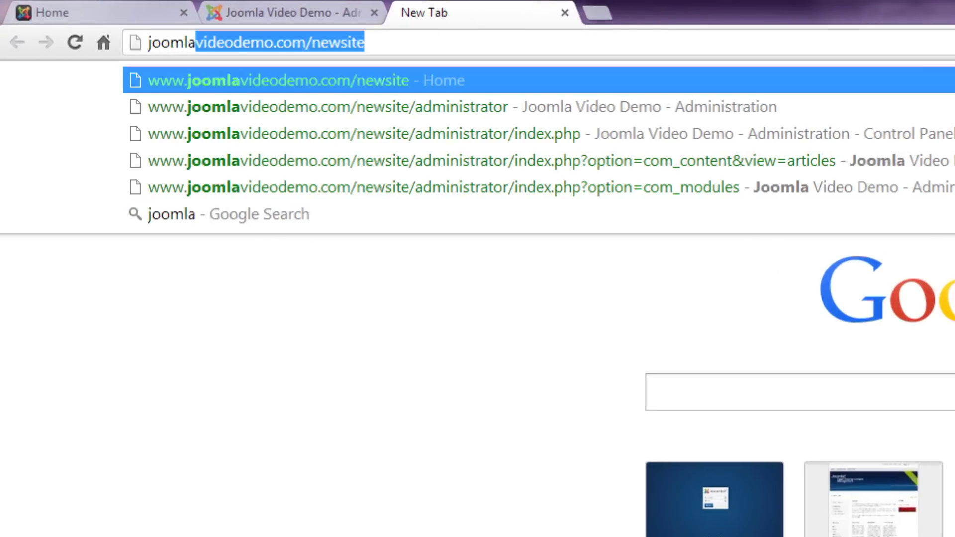
{"action": "type", "text": " 3 template"}
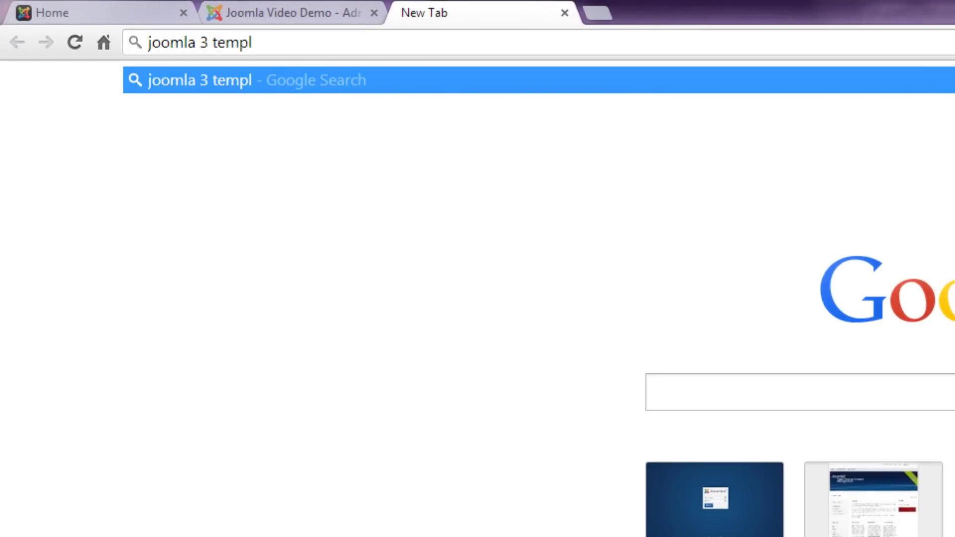
{"action": "key", "text": "Return"}
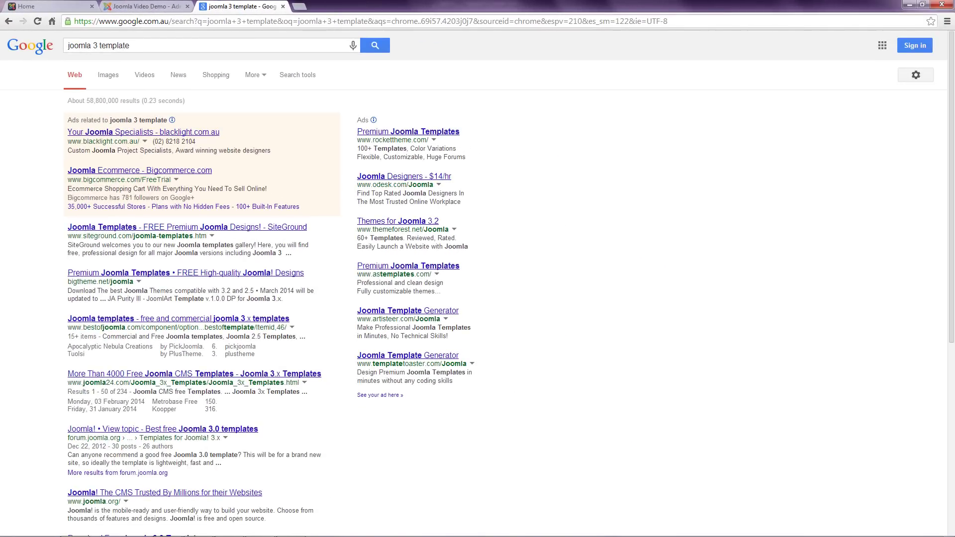
{"action": "left_click", "coordinate": [370, 21]}
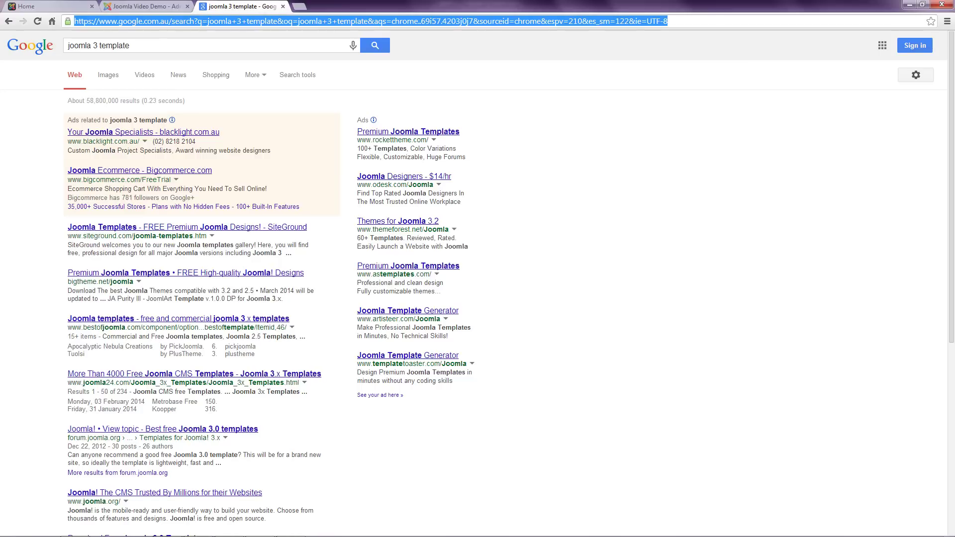
{"action": "type", "text": "www.buildaj"}
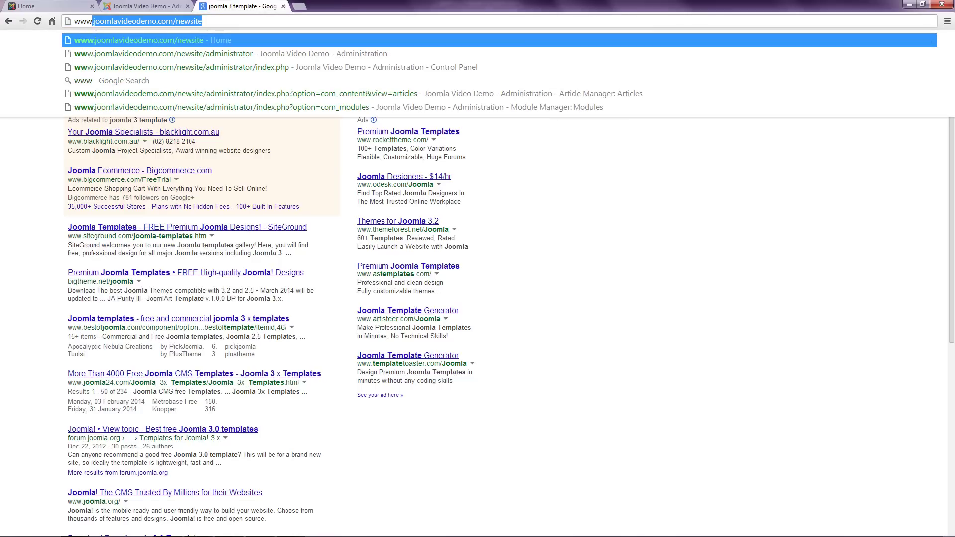
{"action": "type", "text": "oomlawebsite."}
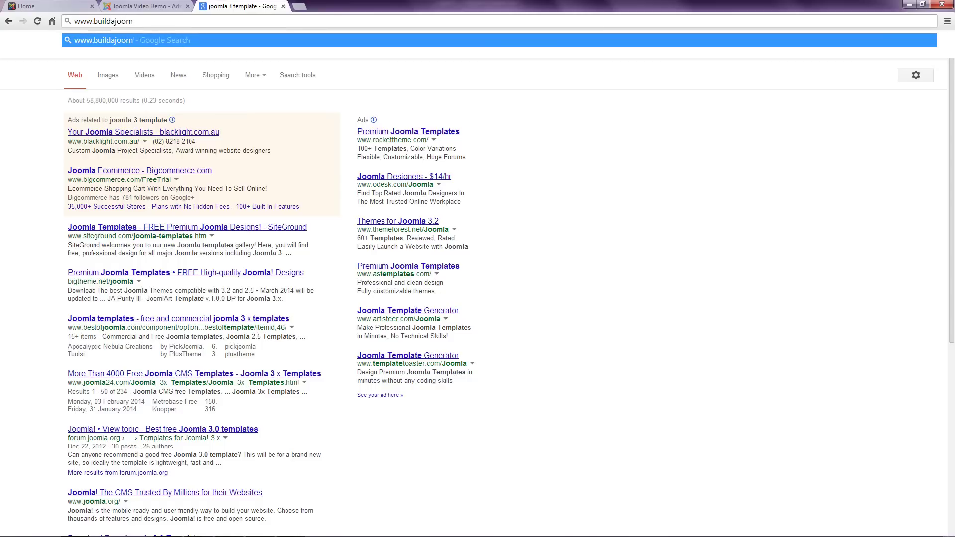
{"action": "type", "text": "com"}
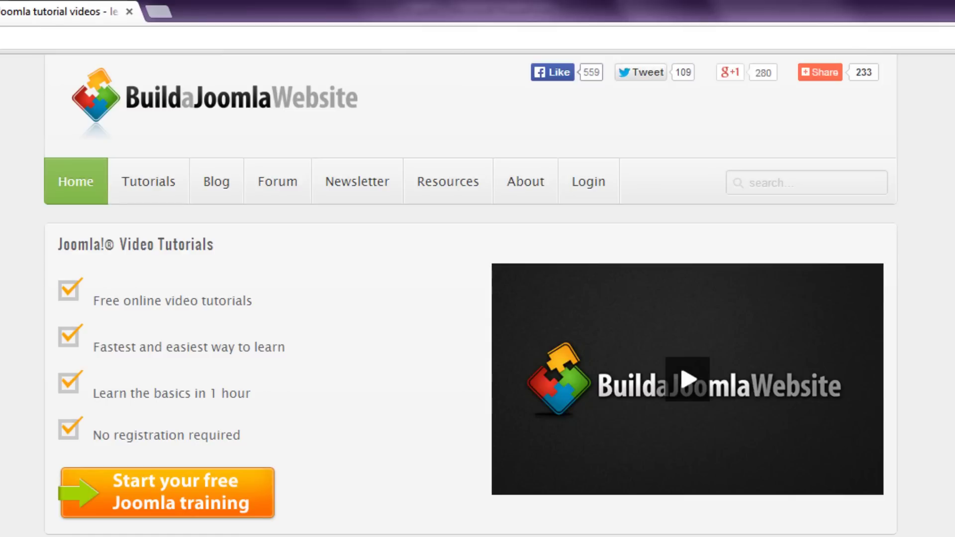
Open BuildaJoomlaWebsite's Recommended Templates page from the Resources menu
{"action": "mouse_move", "coordinate": [447, 181]}
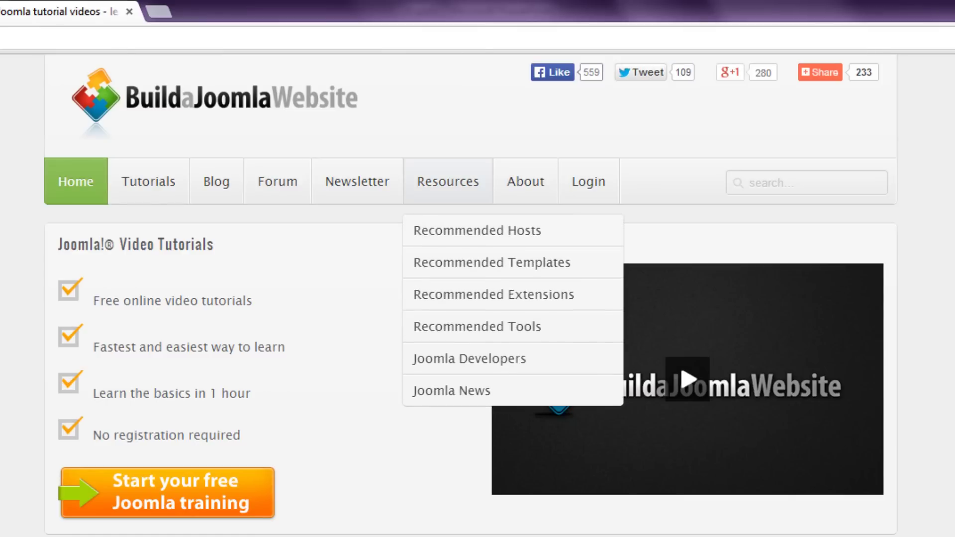
{"action": "left_click", "coordinate": [492, 262]}
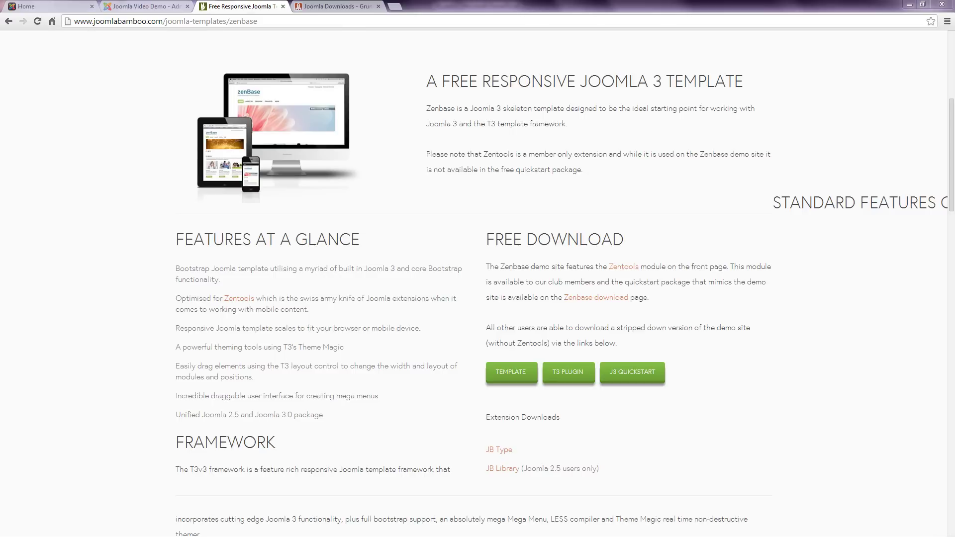
Look through the Afterburner2 template demo, then bring the RocketTheme Afterburner2 downloads tab forward
{"action": "key", "text": "ctrl+Tab"}
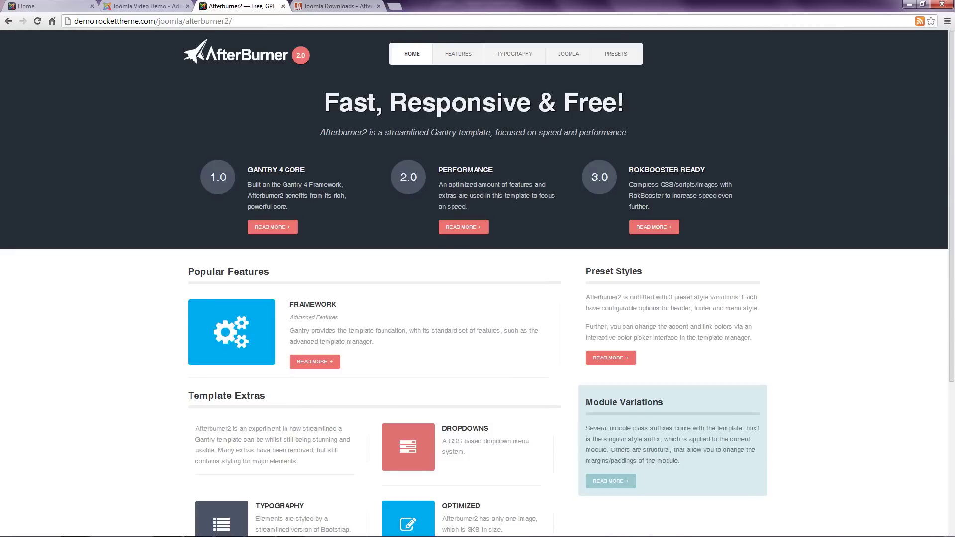
{"action": "scroll", "coordinate": [477, 284], "scroll_direction": "down", "scroll_amount": 2}
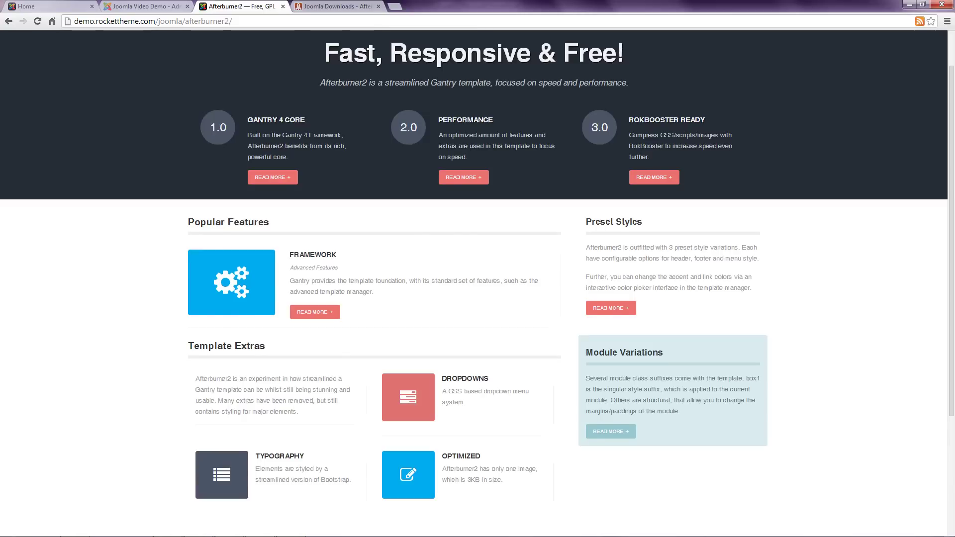
{"action": "scroll", "coordinate": [477, 284], "scroll_direction": "up", "scroll_amount": 2}
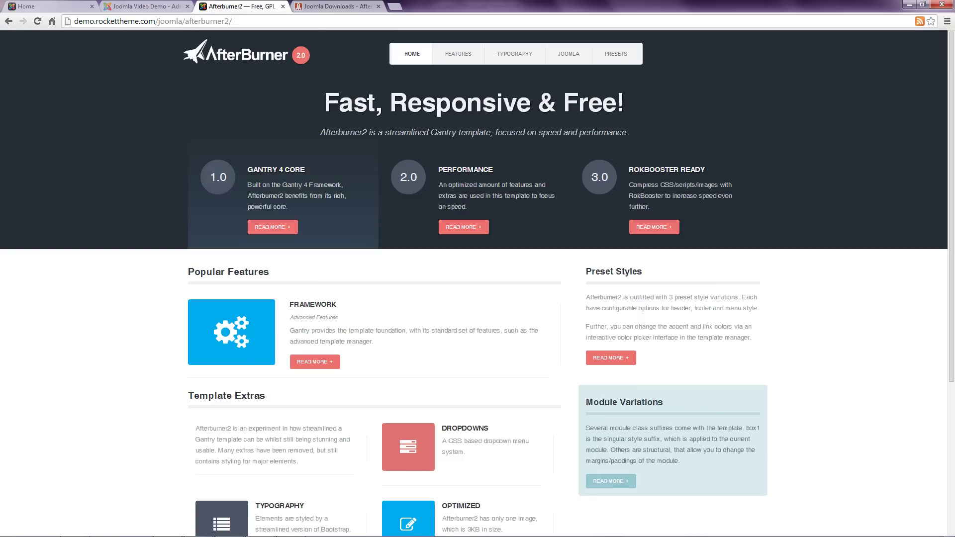
{"action": "key", "text": "ctrl+Tab"}
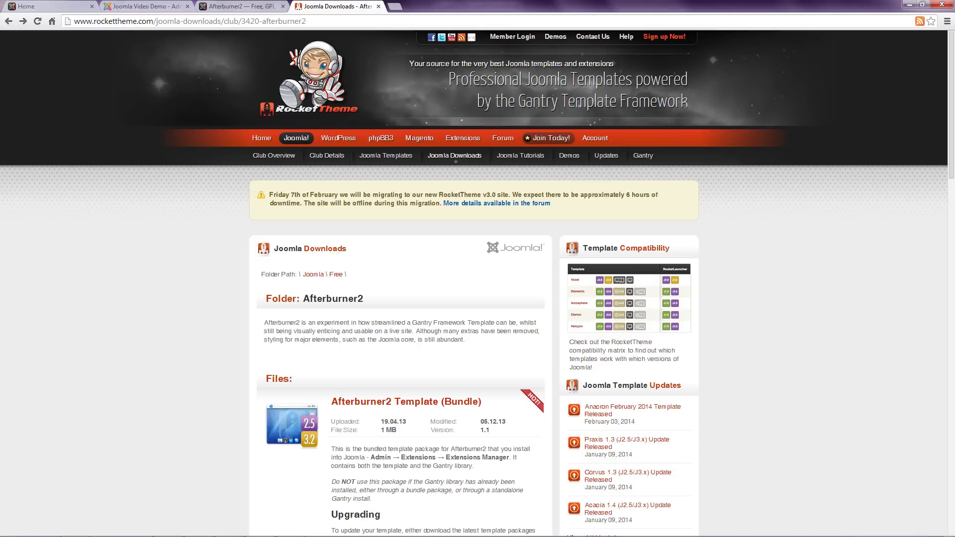
Download afterburner2-bundle.zip from the Afterburner2 Template (Bundle) entry
{"action": "scroll", "coordinate": [477, 283], "scroll_direction": "down", "scroll_amount": 9}
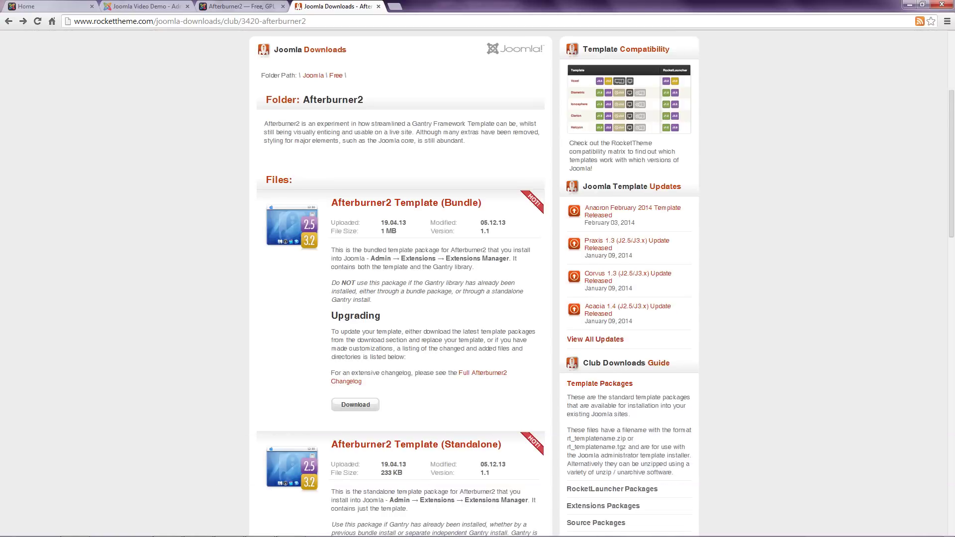
{"action": "scroll", "coordinate": [478, 284], "scroll_direction": "up", "scroll_amount": 4}
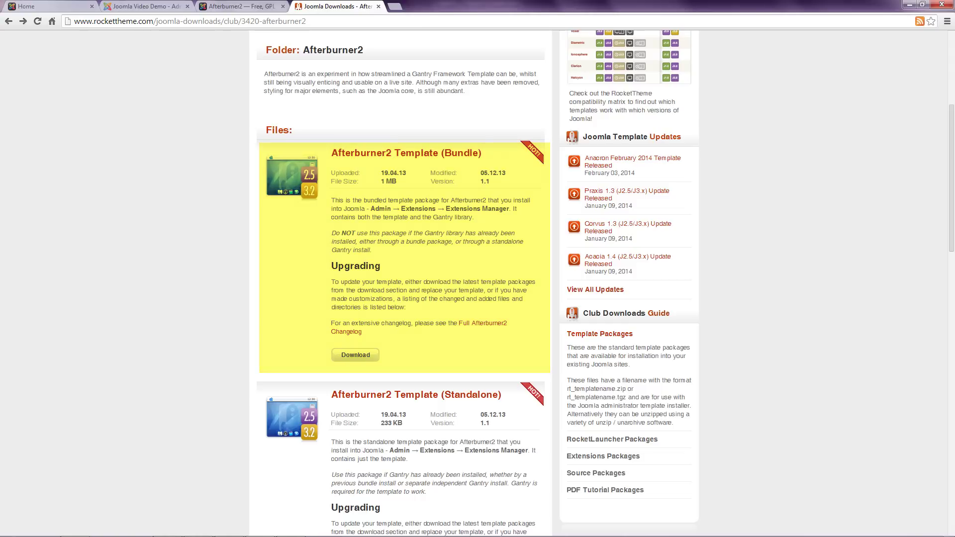
{"action": "left_click", "coordinate": [355, 355]}
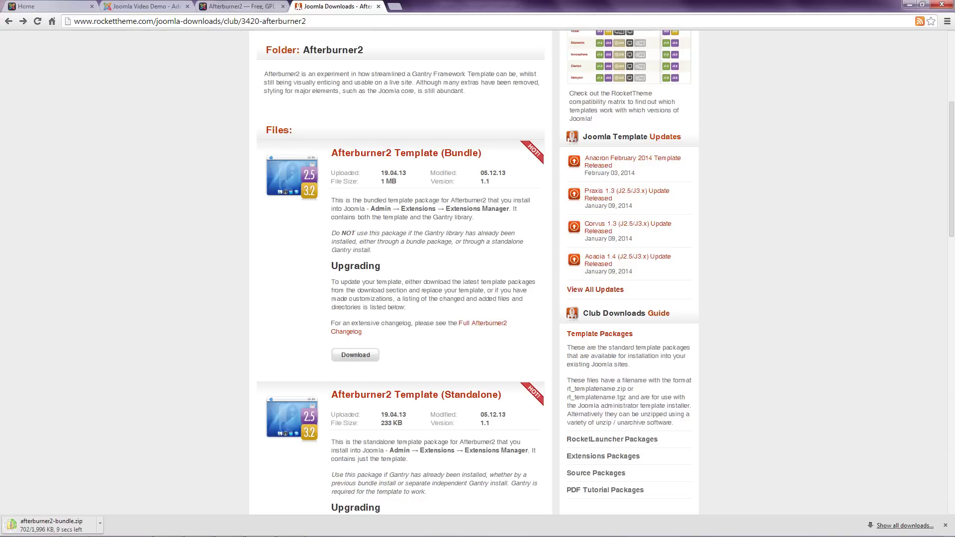
Scroll back up the RocketTheme page and return to the Joomla administrator tab
{"action": "scroll", "coordinate": [401, 273], "scroll_direction": "down", "scroll_amount": 5}
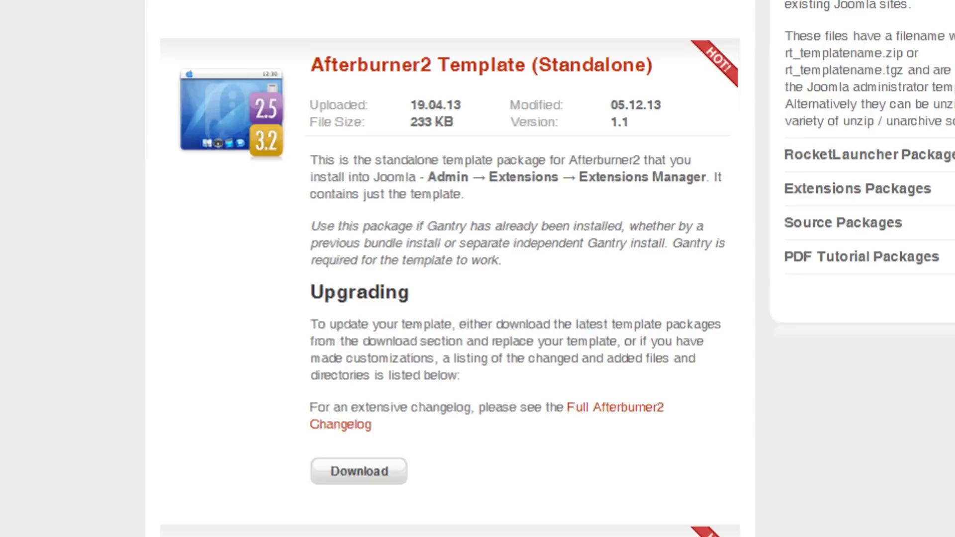
{"action": "scroll", "coordinate": [450, 269], "scroll_direction": "down", "scroll_amount": 7}
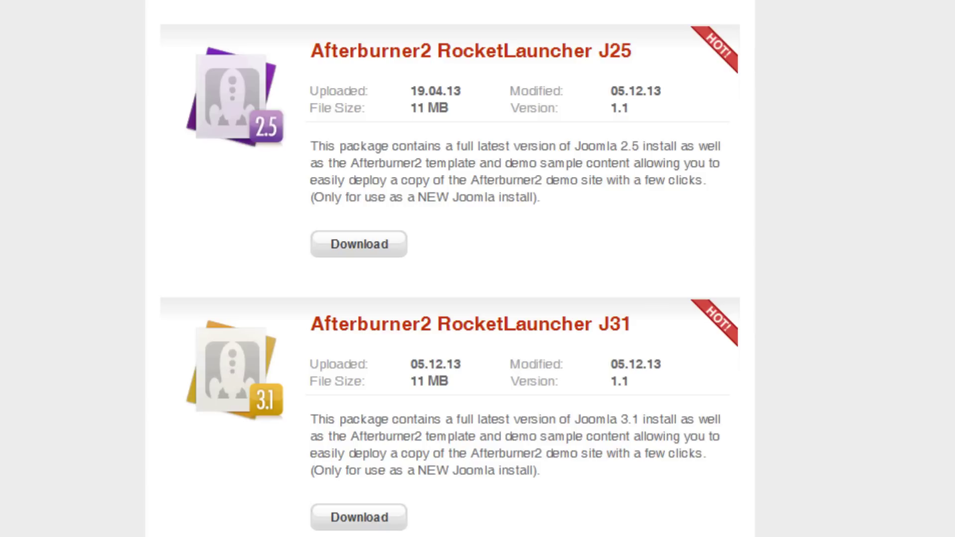
{"action": "scroll", "coordinate": [450, 269], "scroll_direction": "down", "scroll_amount": 5}
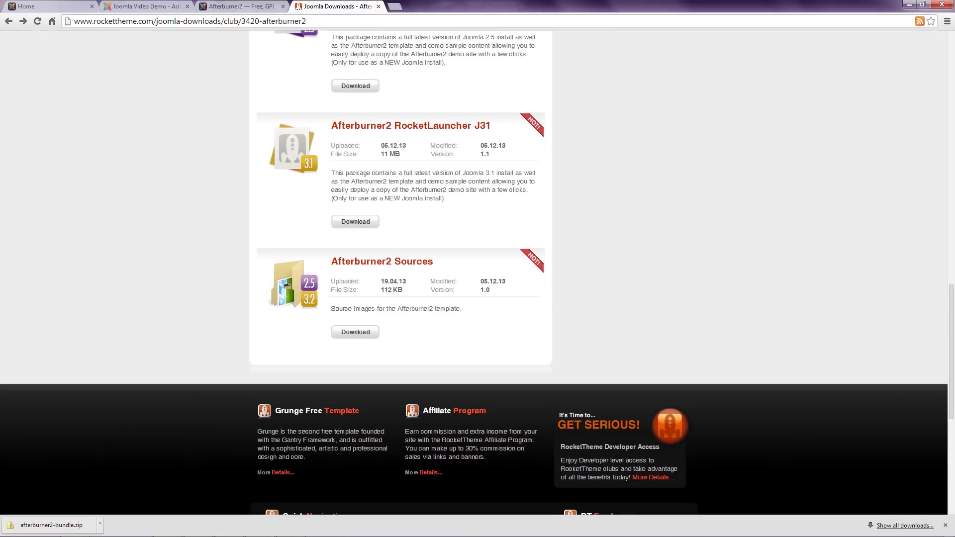
{"action": "scroll", "coordinate": [477, 273], "scroll_direction": "up", "scroll_amount": 15}
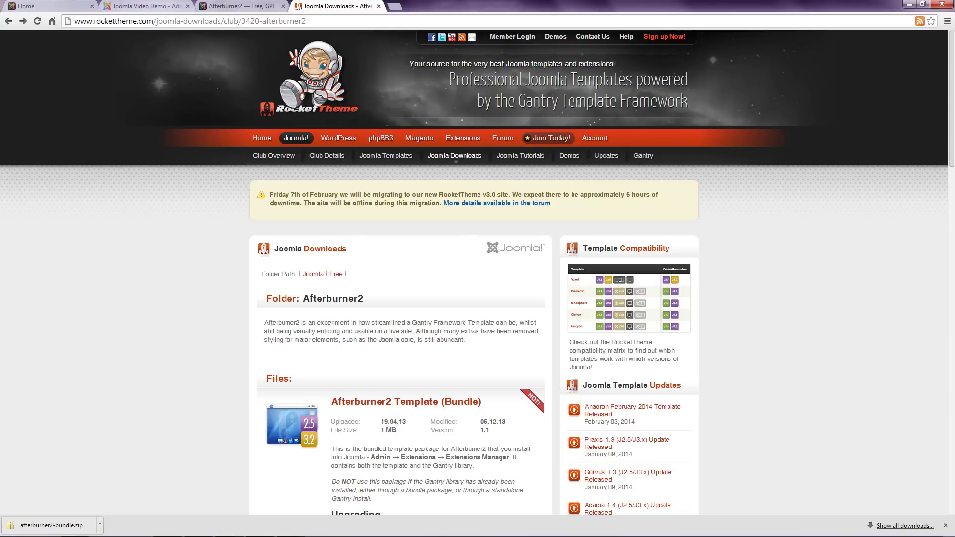
{"action": "left_click", "coordinate": [147, 6]}
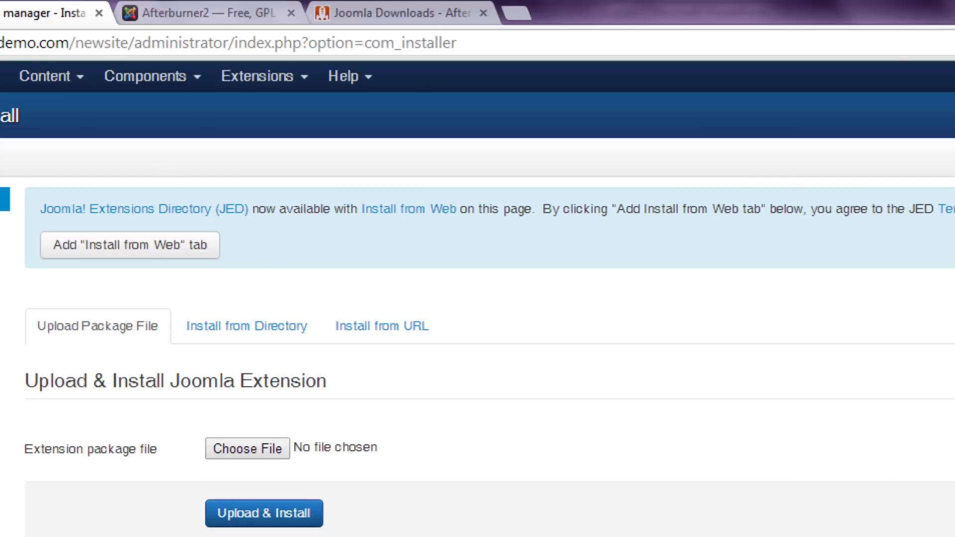
Select afterburner2-bundle.zip as the extension package file to upload
{"action": "left_click", "coordinate": [247, 449]}
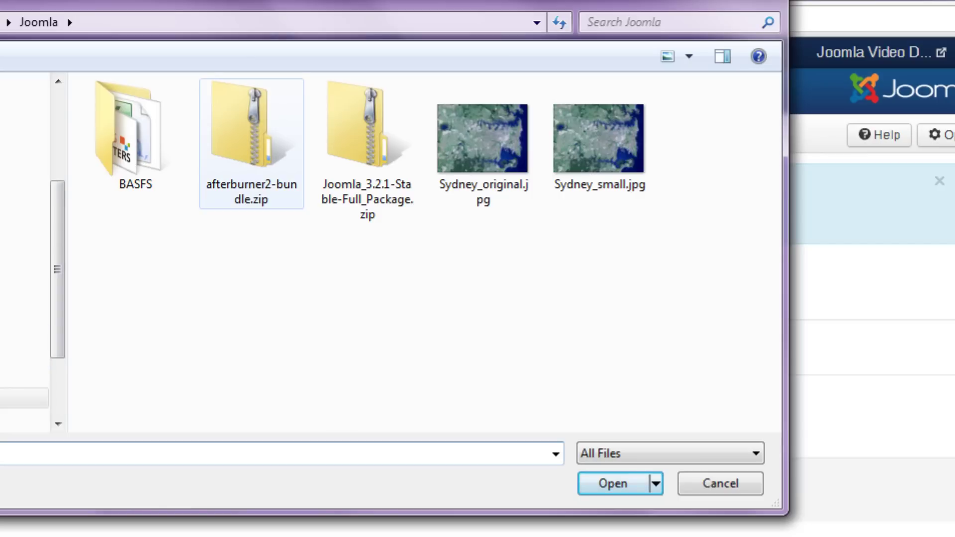
{"action": "left_click", "coordinate": [251, 144]}
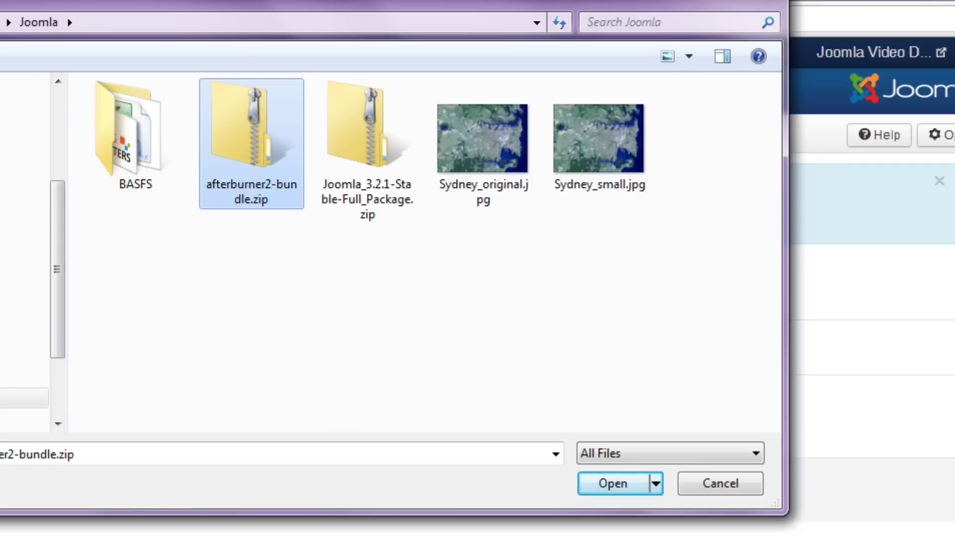
{"action": "key", "text": "Return"}
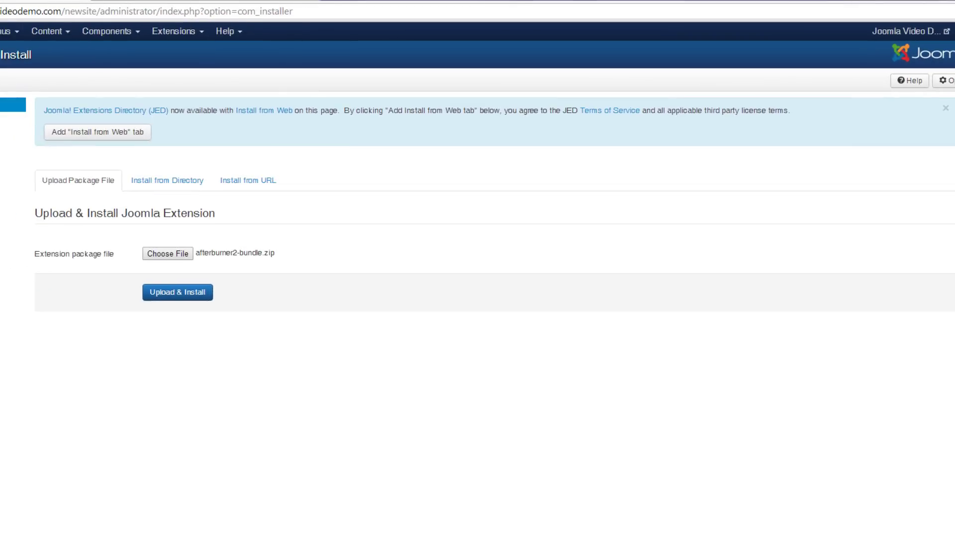
Upload and install the Afterburner2 Template Bundle v.1.1 package
{"action": "left_click", "coordinate": [178, 292]}
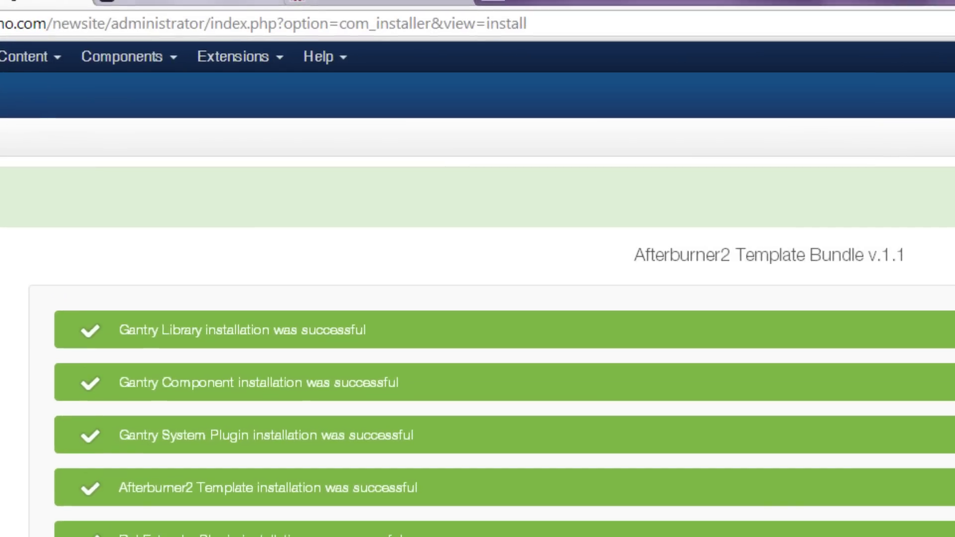
In the Template Manager, make Afterburner2 - Default the default site style
{"action": "left_click", "coordinate": [233, 56]}
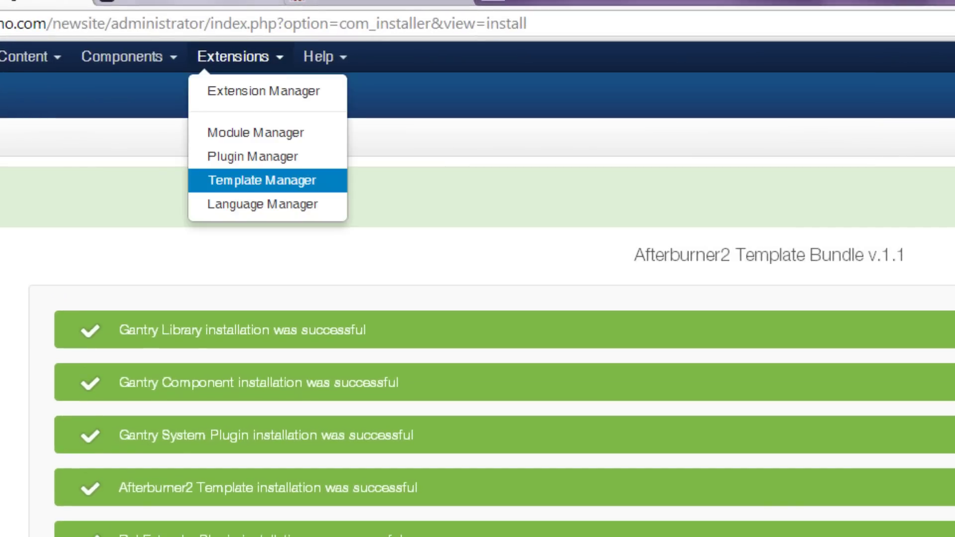
{"action": "left_click", "coordinate": [262, 180]}
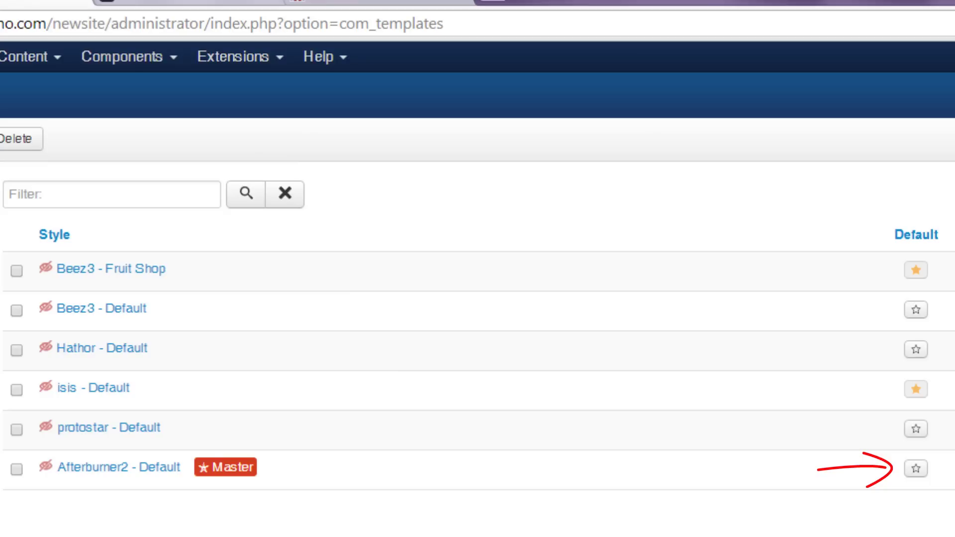
{"action": "left_click", "coordinate": [916, 469]}
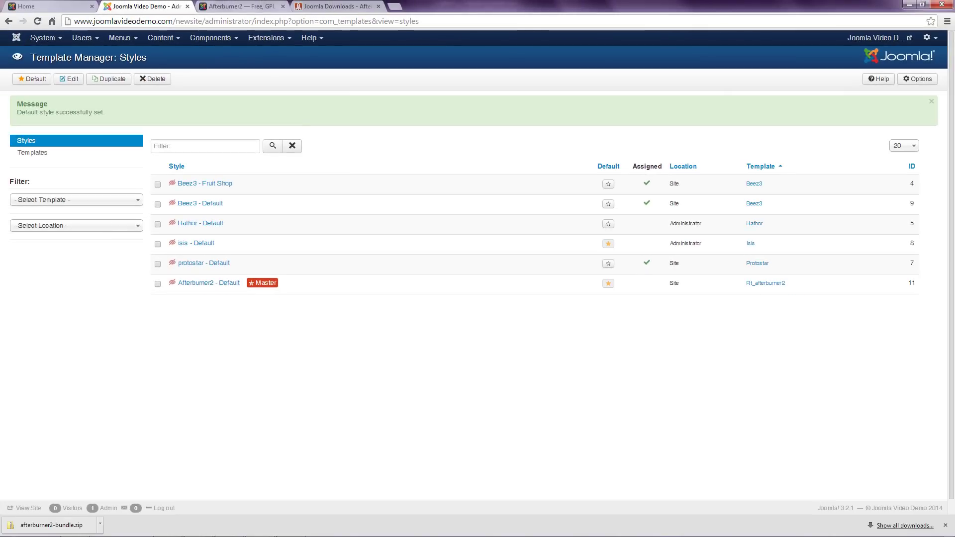
Reload the site's front end in the Home tab to show the Afterburner2 template
{"action": "left_click", "coordinate": [50, 6]}
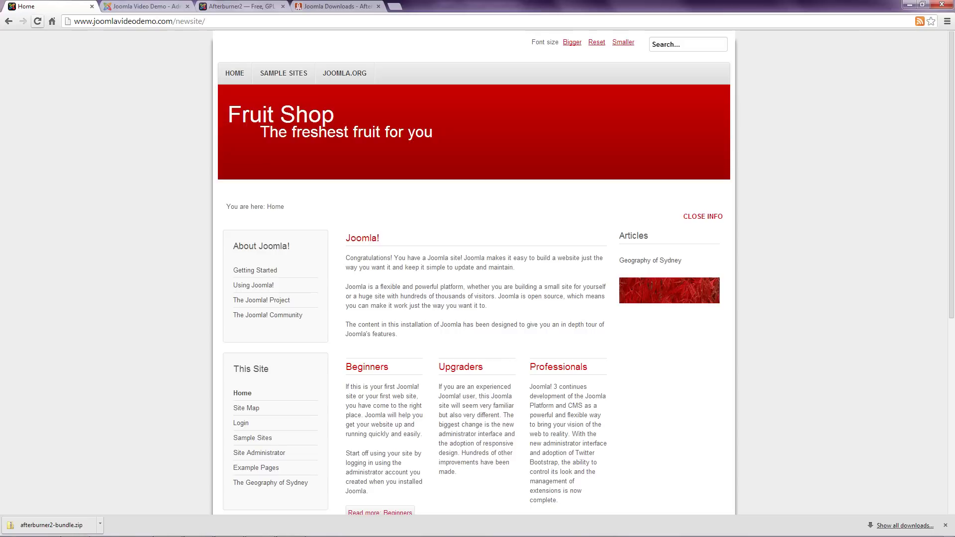
{"action": "key", "text": "F5"}
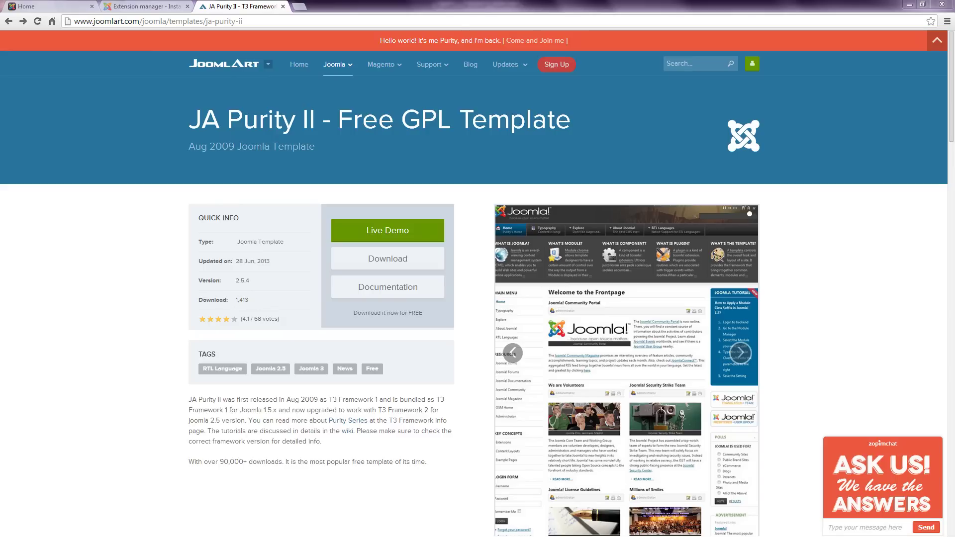
Download the five T3 Framework files as one zip, leaving out both JA T3v2 Blank quickstarts
{"action": "left_click", "coordinate": [387, 258]}
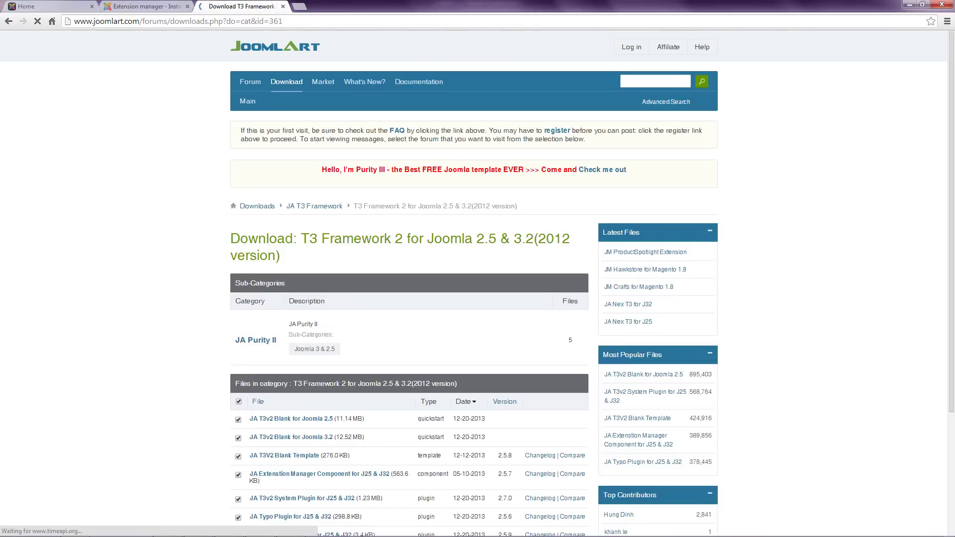
{"action": "scroll", "coordinate": [408, 298], "scroll_direction": "down", "scroll_amount": 3}
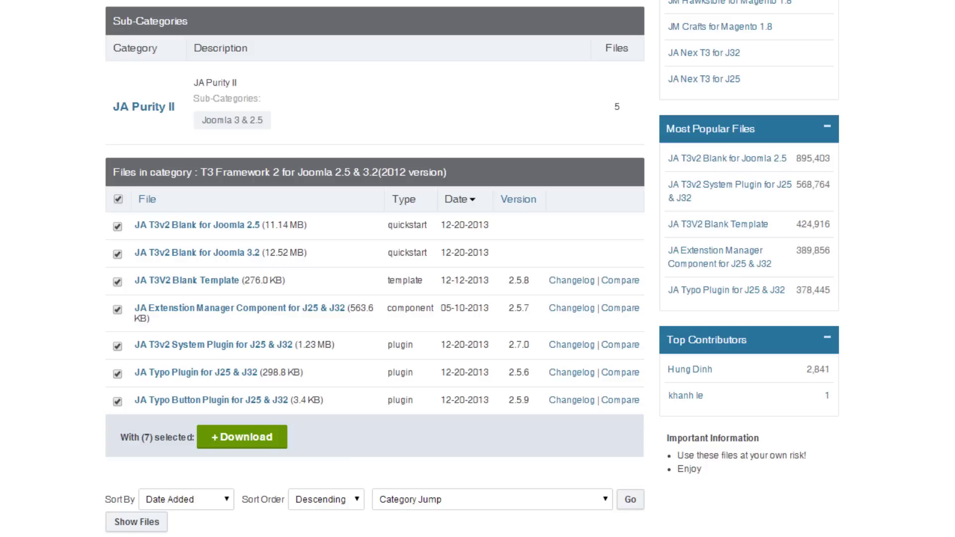
{"action": "left_click", "coordinate": [117, 226]}
{"action": "left_click", "coordinate": [117, 254]}
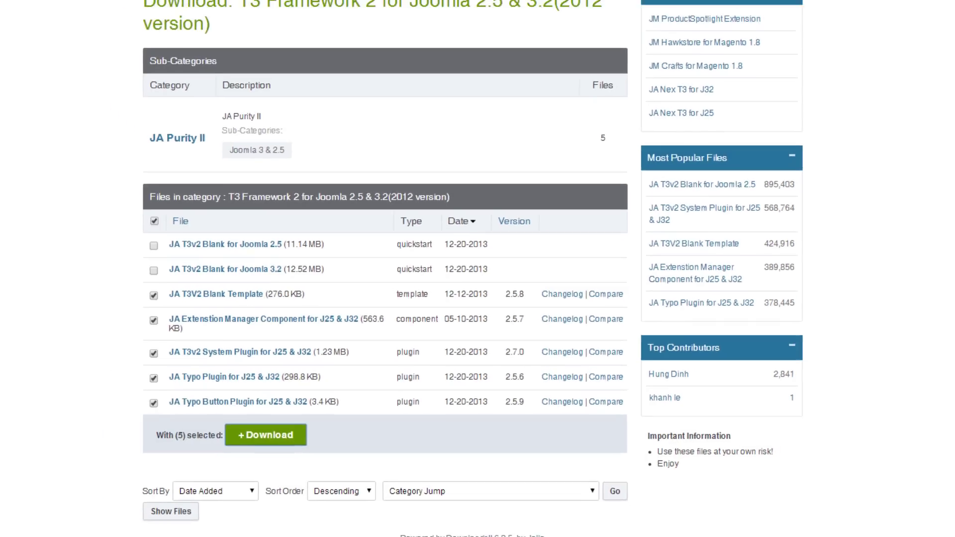
{"action": "left_click", "coordinate": [242, 436]}
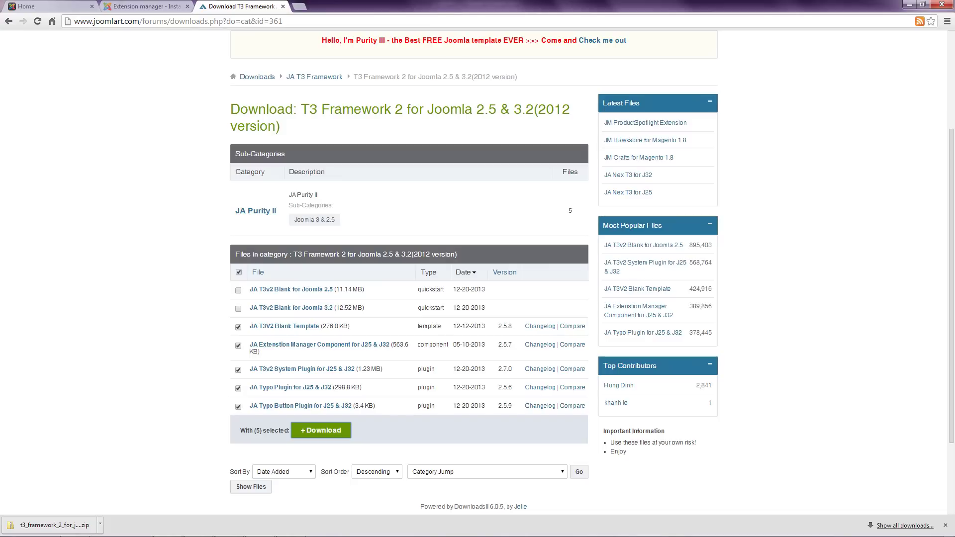
Extract the downloaded t3_framework zip to the suggested D:\Joomla folder and close Explorer
{"action": "left_click", "coordinate": [53, 525]}
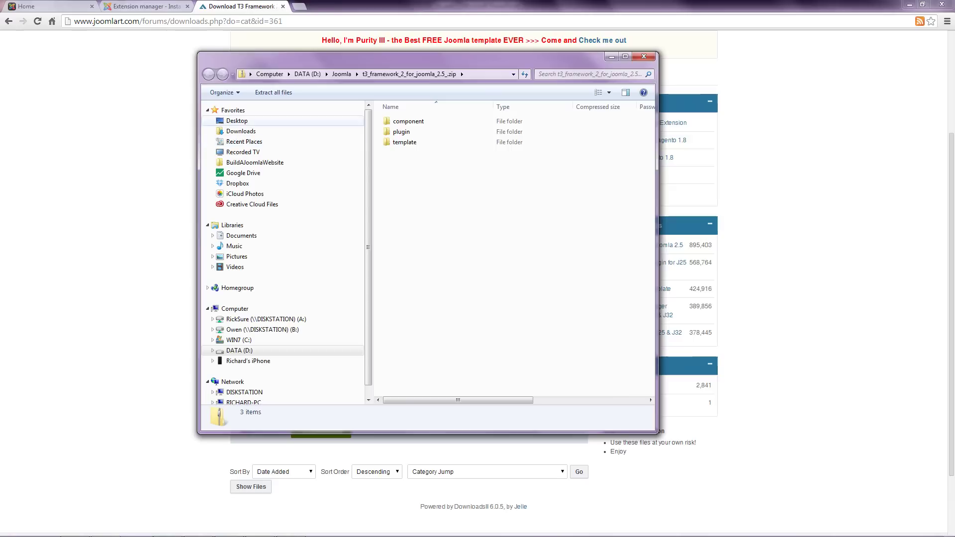
{"action": "left_click", "coordinate": [273, 93]}
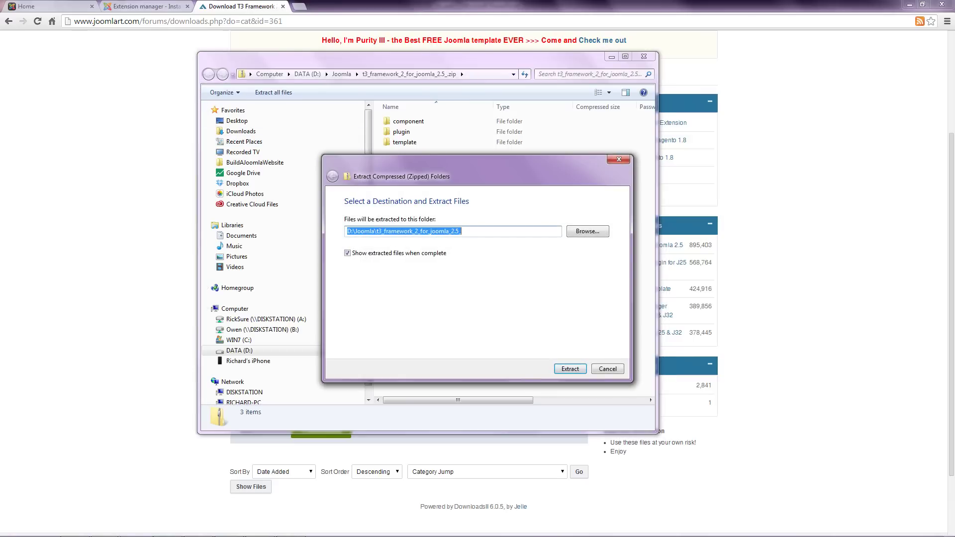
{"action": "key", "text": "Return"}
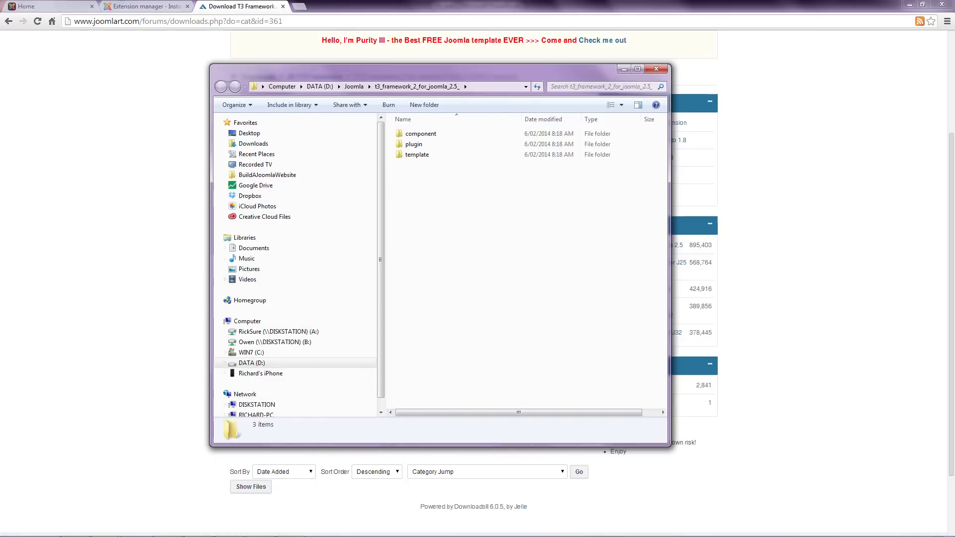
{"action": "key", "text": "alt+F4"}
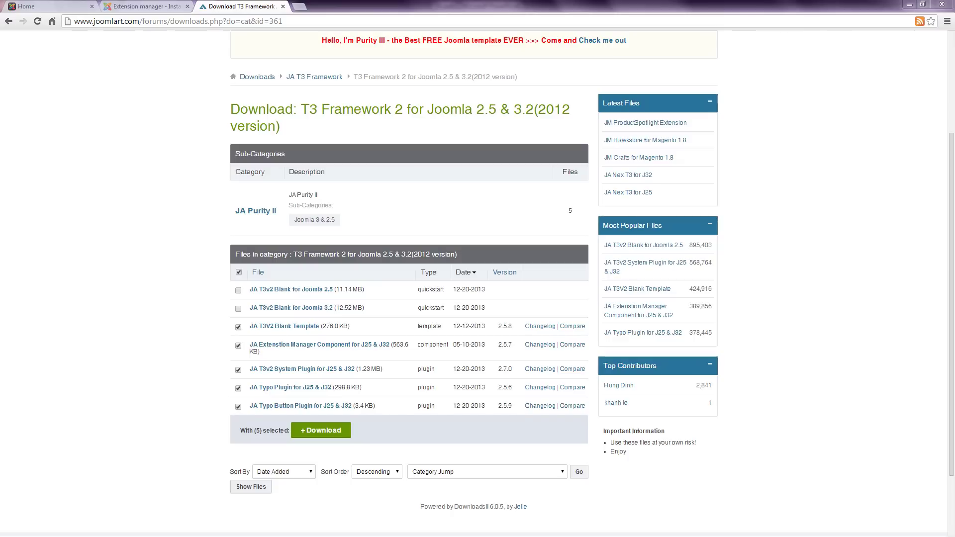
Upload and install ja_t3_blank.v2.5.8.zip from the extracted template folder via Extension Manager
{"action": "left_click", "coordinate": [144, 6]}
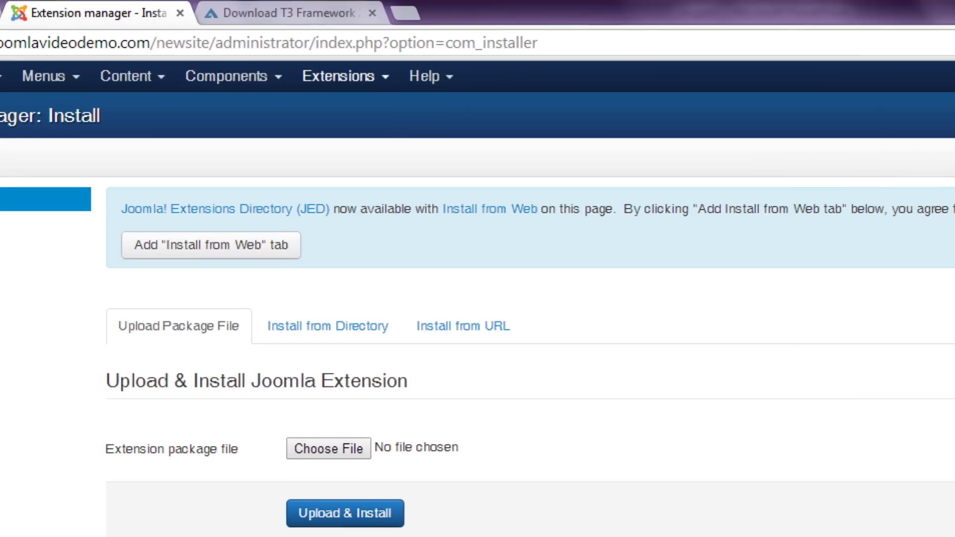
{"action": "left_click", "coordinate": [269, 37]}
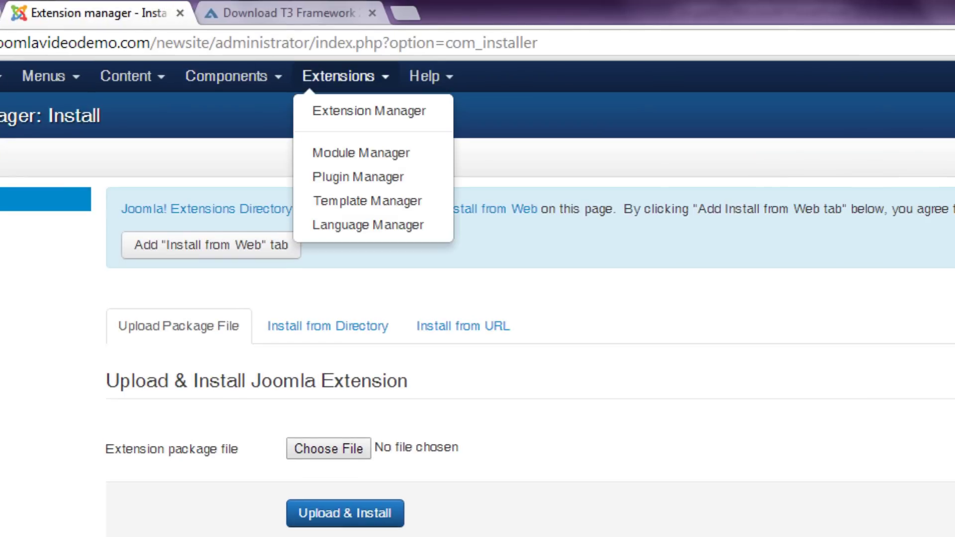
{"action": "left_click", "coordinate": [369, 110]}
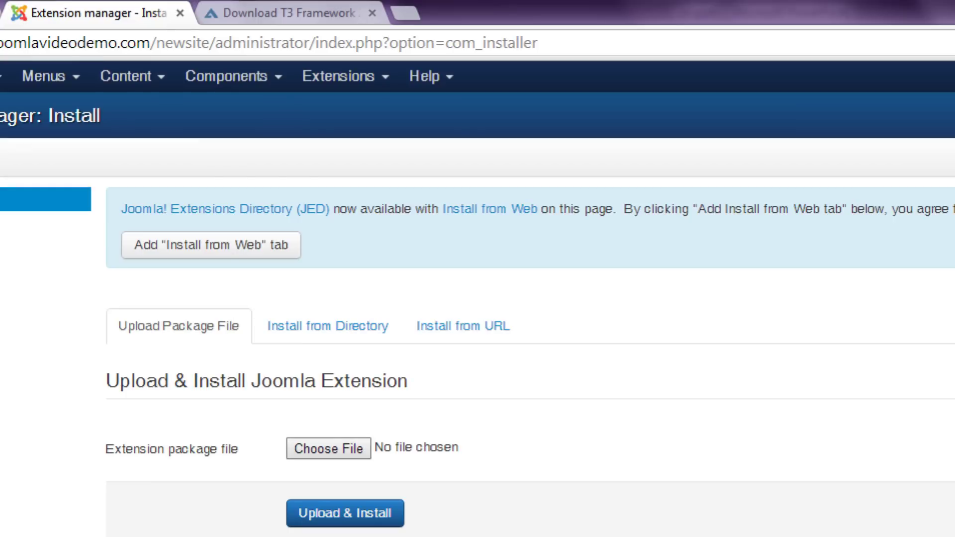
{"action": "left_click", "coordinate": [328, 449]}
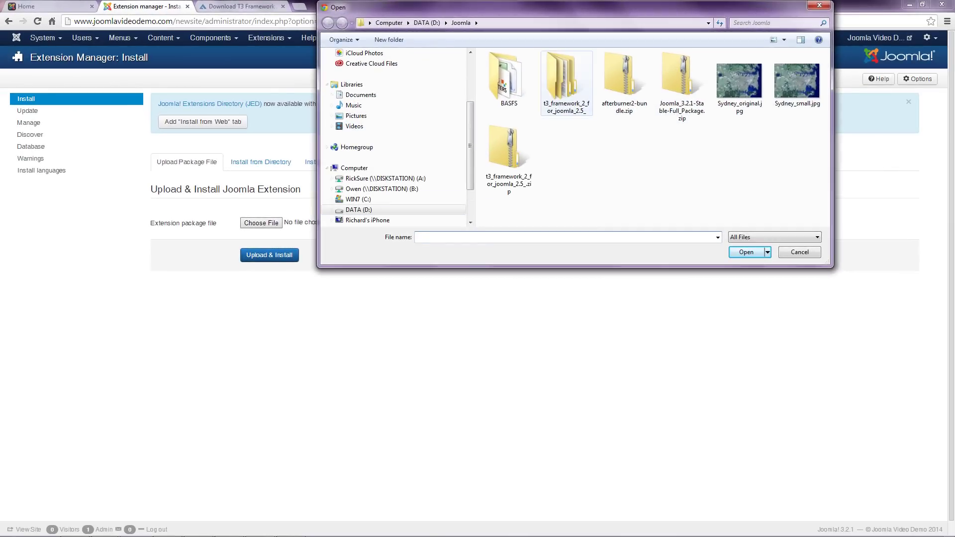
{"action": "double_click", "coordinate": [567, 80]}
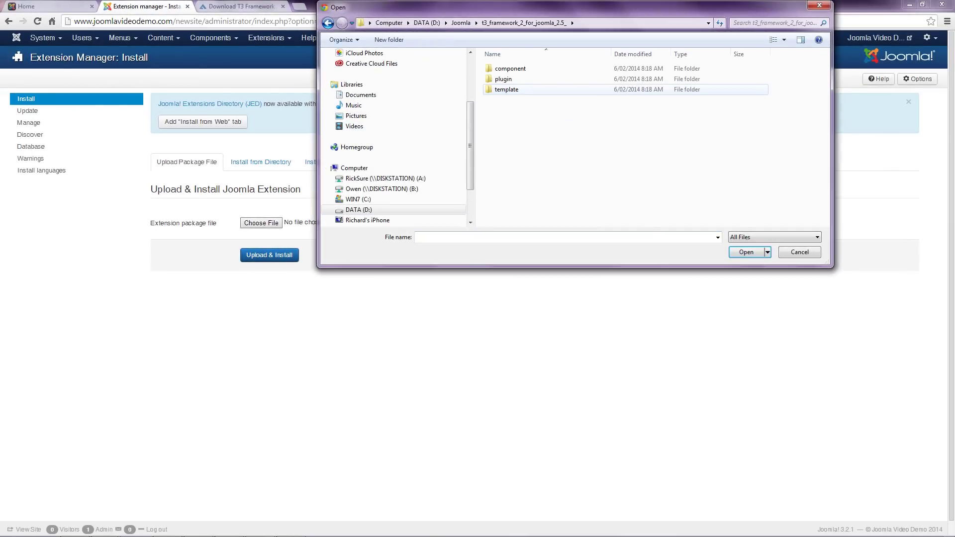
{"action": "double_click", "coordinate": [506, 89]}
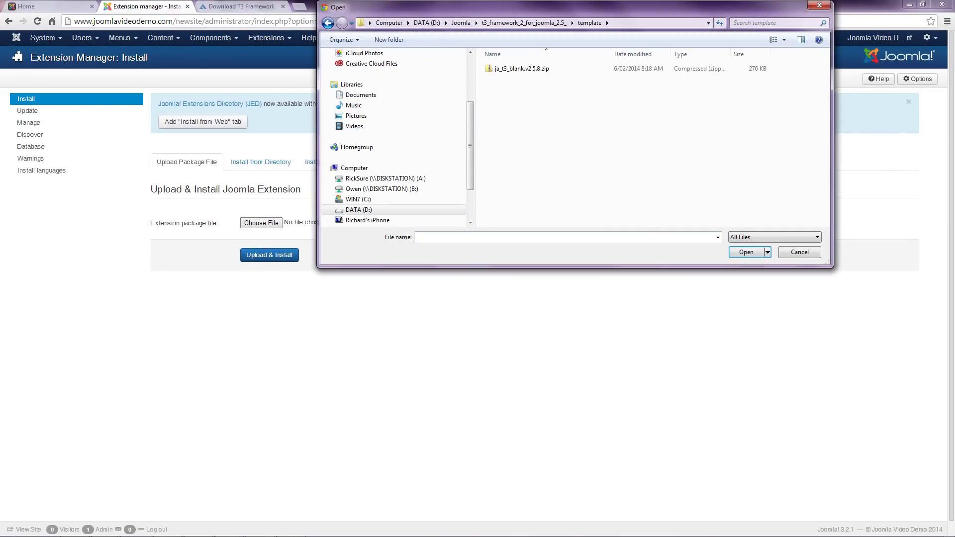
{"action": "double_click", "coordinate": [522, 68]}
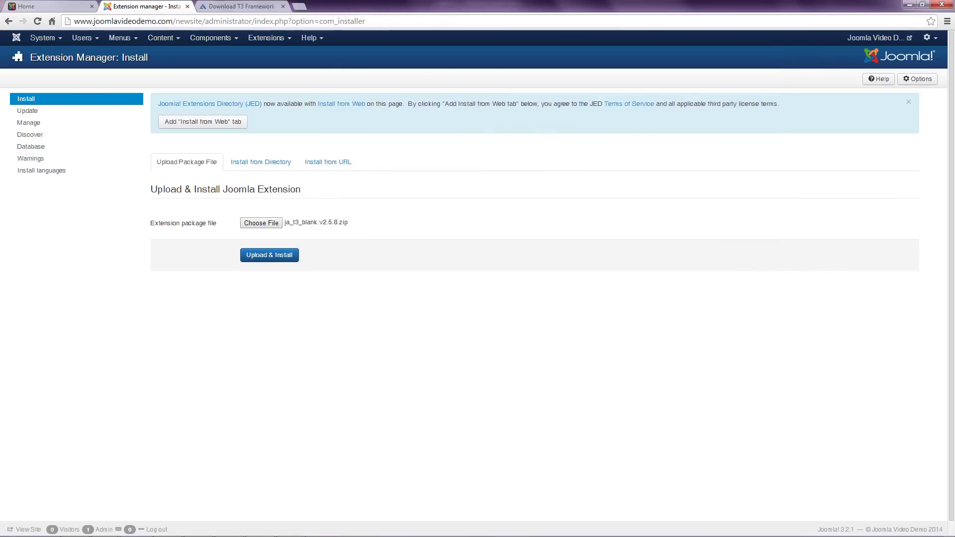
{"action": "left_click", "coordinate": [269, 255]}
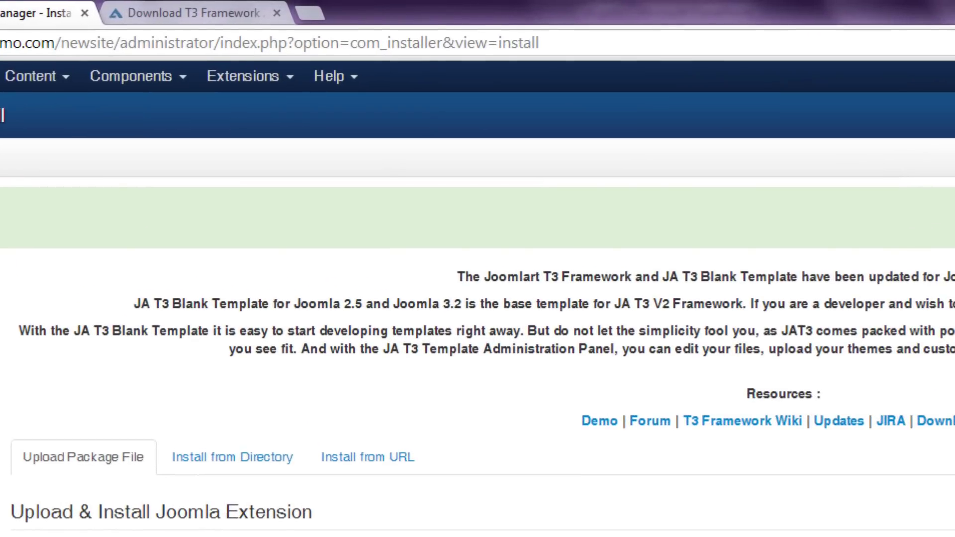
Make the JA T3 Blank style the default in Template Manager and reload the front end
{"action": "left_click", "coordinate": [243, 75]}
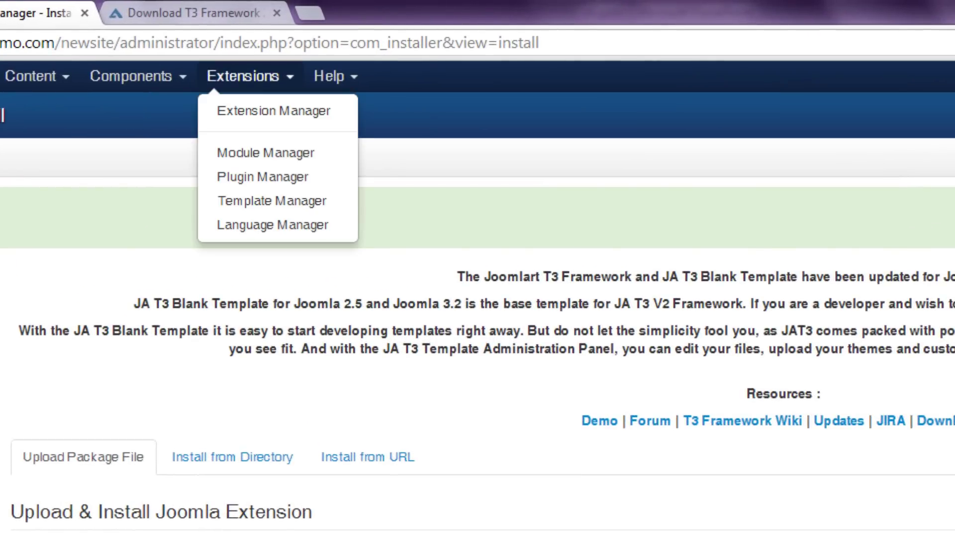
{"action": "left_click", "coordinate": [272, 201]}
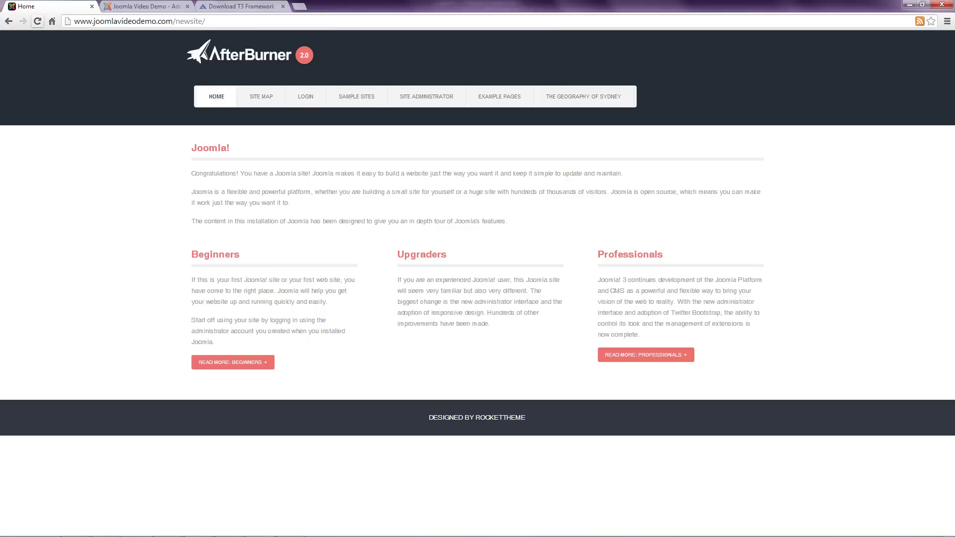
{"action": "left_click", "coordinate": [37, 21]}
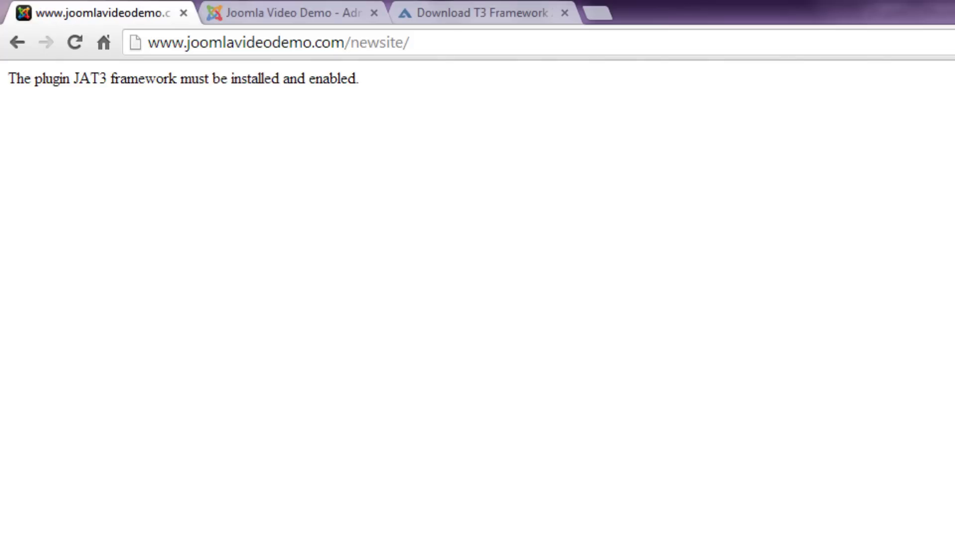
In the admin extension installer, choose plg_system_jat3.v2.7.0.zip from the extracted plugin folder
{"action": "key", "text": "ctrl+Tab"}
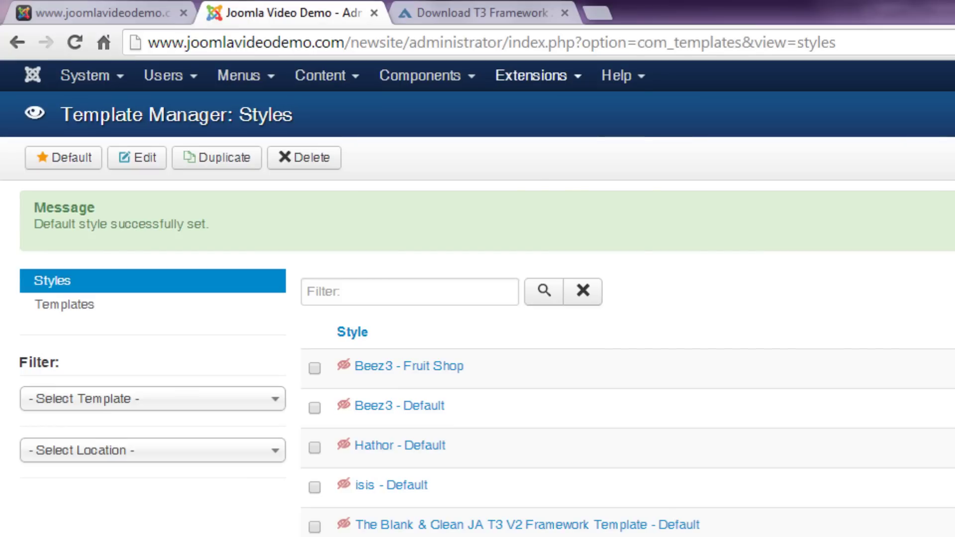
{"action": "left_click", "coordinate": [531, 75]}
{"action": "left_click", "coordinate": [561, 109]}
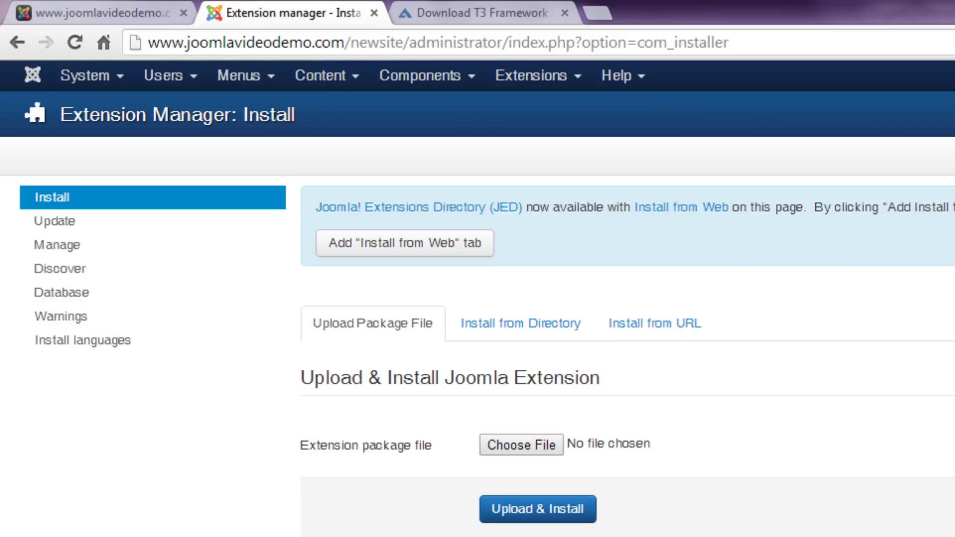
{"action": "left_click", "coordinate": [522, 445]}
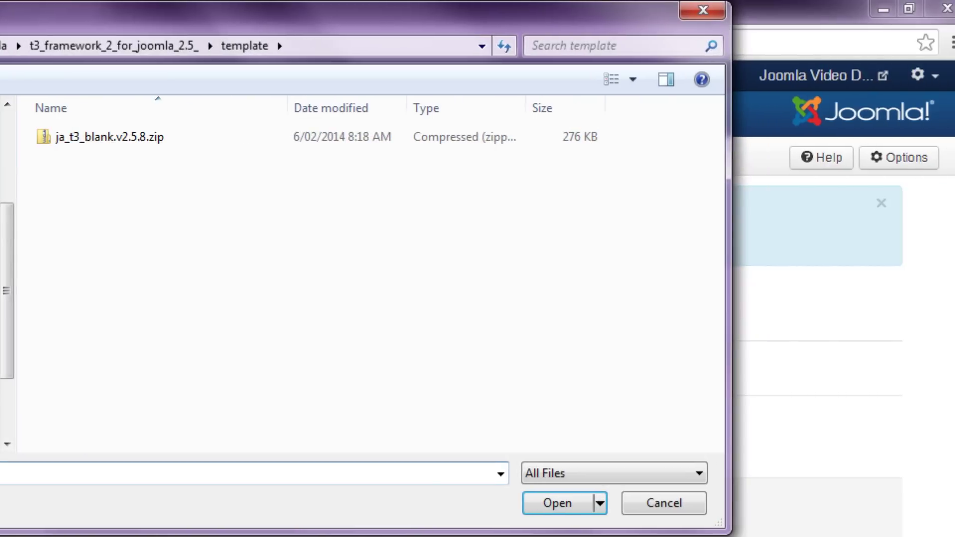
{"action": "left_click", "coordinate": [114, 46]}
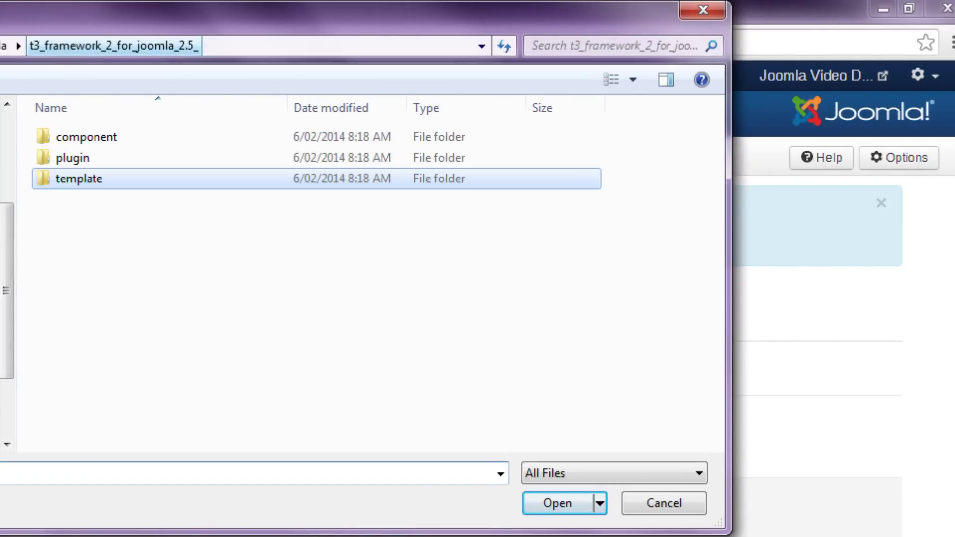
{"action": "double_click", "coordinate": [72, 157]}
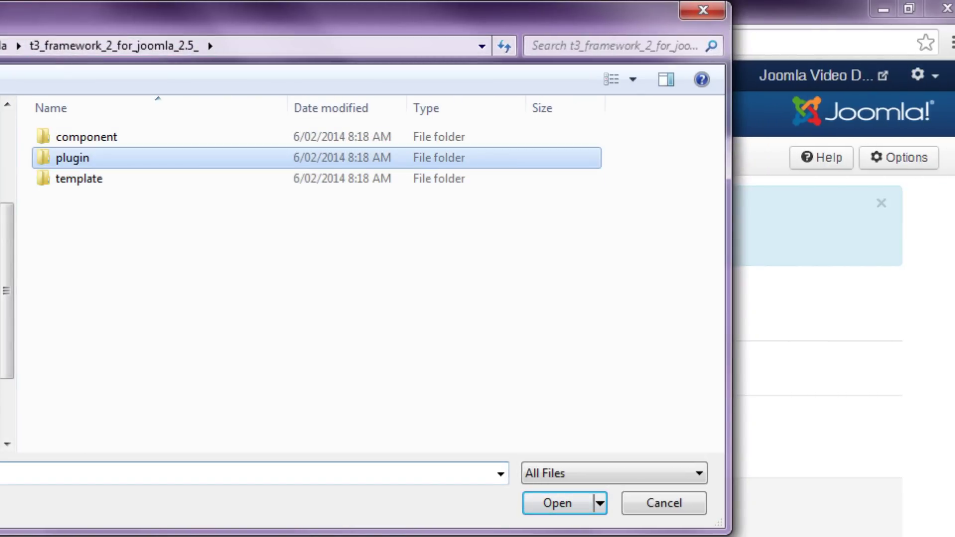
{"action": "left_click", "coordinate": [72, 158]}
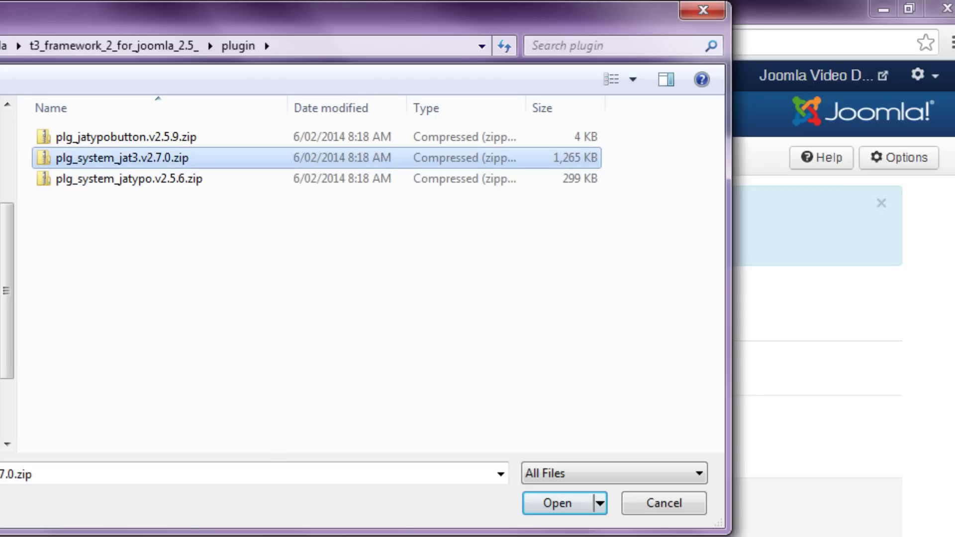
{"action": "left_click", "coordinate": [558, 503]}
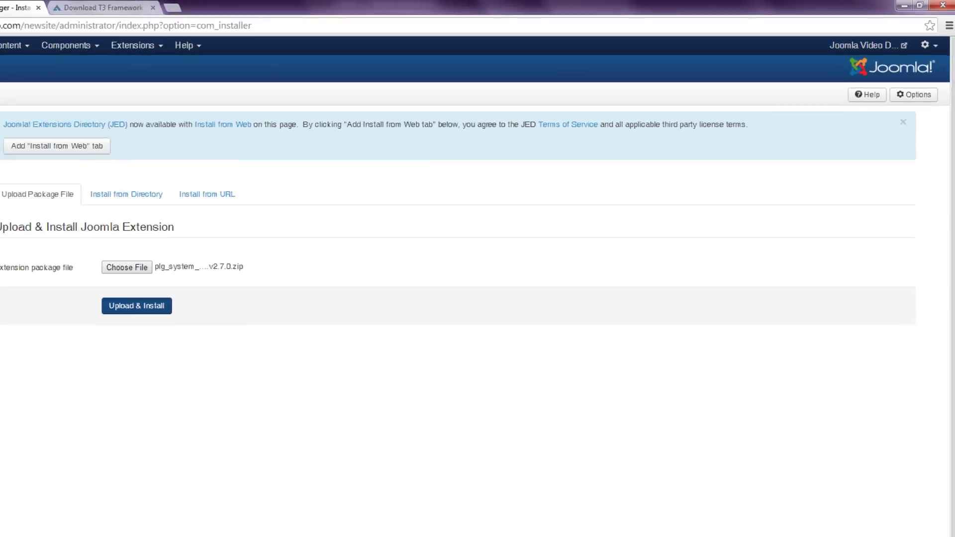
Upload and install the plg_system_jat3.v2.7.0 plugin package
{"action": "left_click", "coordinate": [269, 255]}
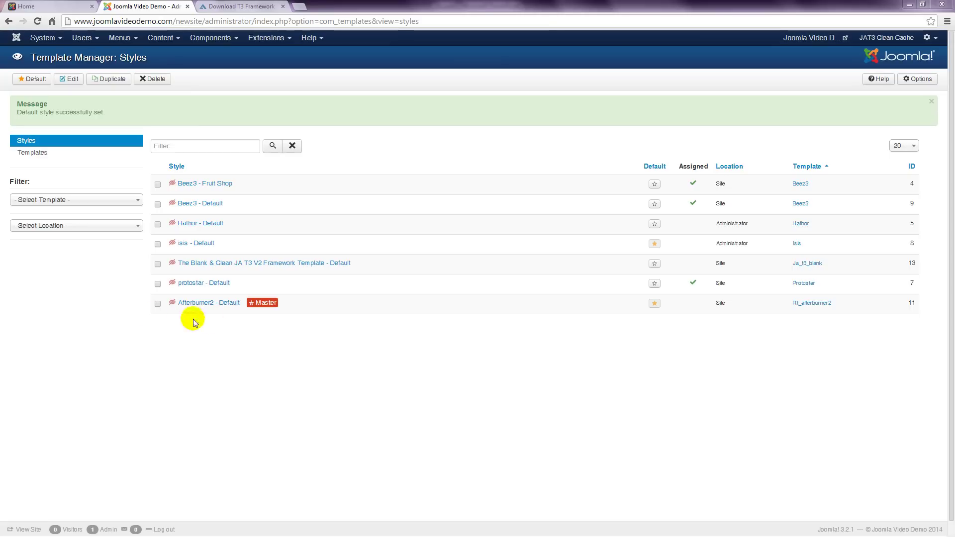
Star protostar - Default as the site default, then open its style editor's Advanced settings
{"action": "left_click", "coordinate": [655, 283]}
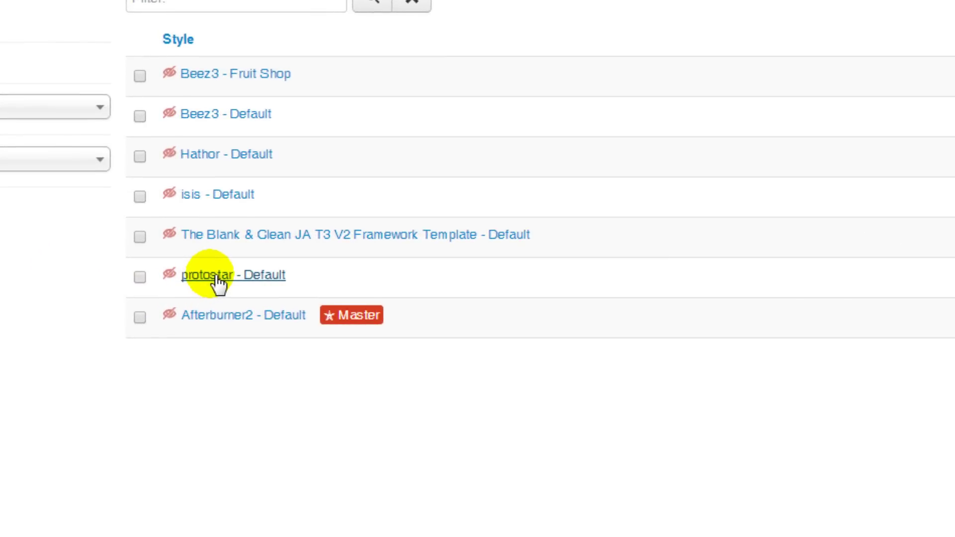
{"action": "left_click", "coordinate": [215, 277]}
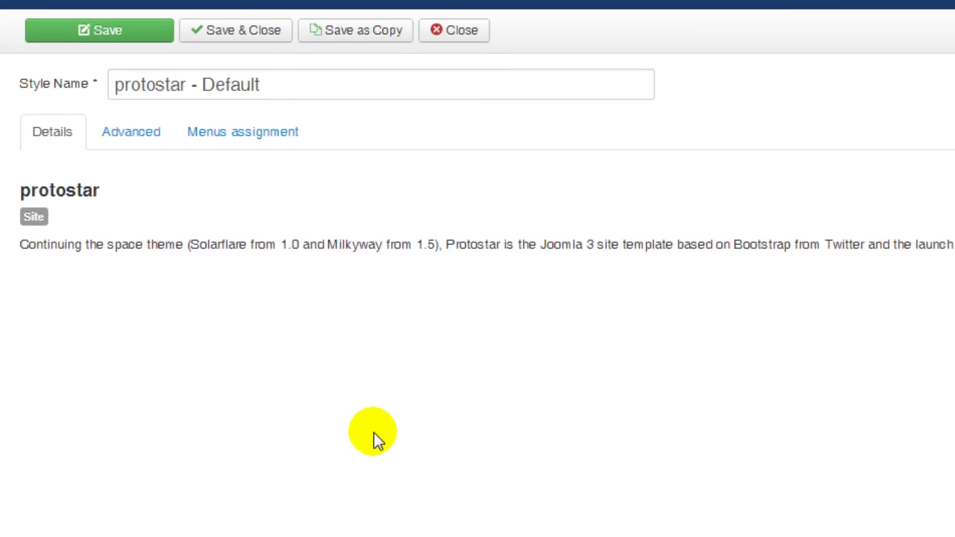
{"action": "left_click", "coordinate": [135, 133]}
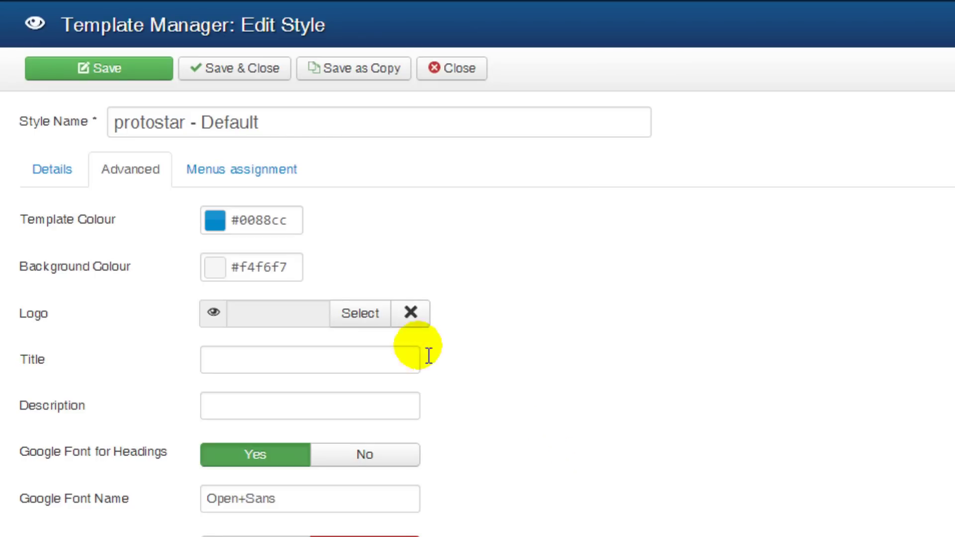
{"action": "left_click", "coordinate": [369, 313]}
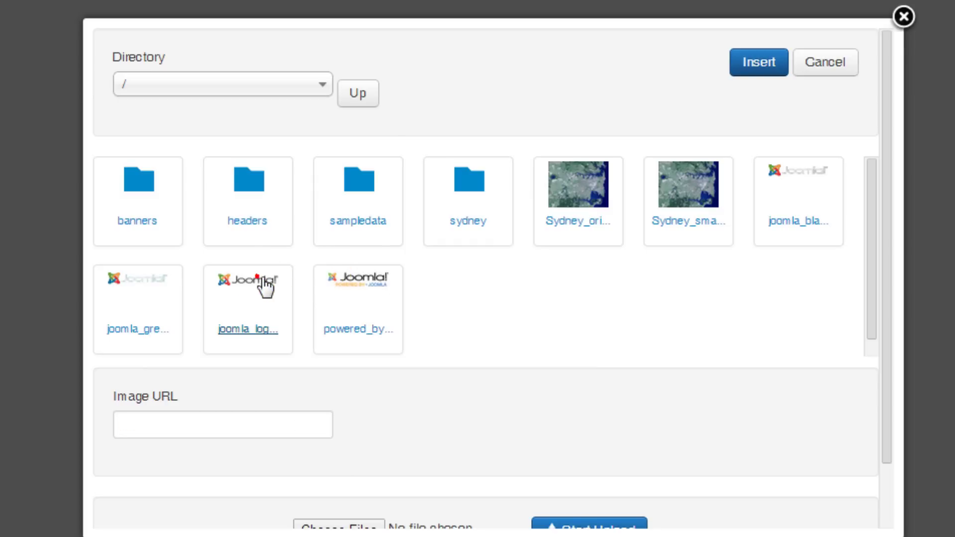
{"action": "left_click", "coordinate": [264, 286]}
{"action": "left_click", "coordinate": [759, 63]}
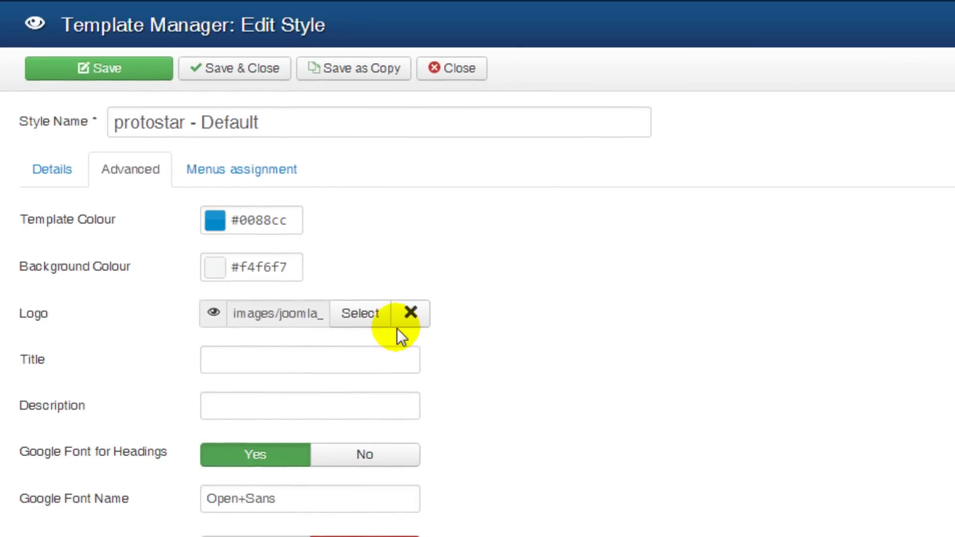
{"action": "left_click", "coordinate": [411, 314]}
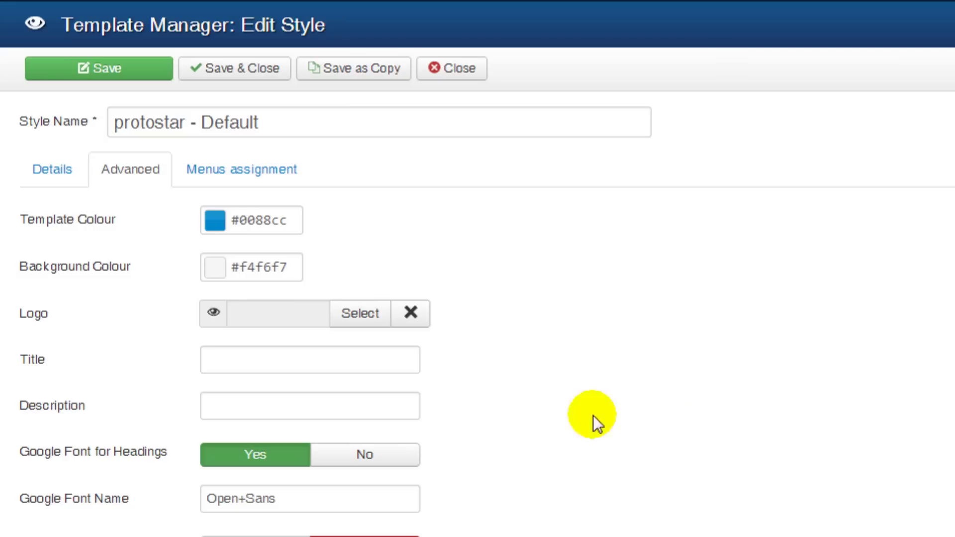
Set protostar's Title to 'Acme Anvils' and Description to 'As recommended by Wile E. Coyote', then save
{"action": "left_click", "coordinate": [391, 361]}
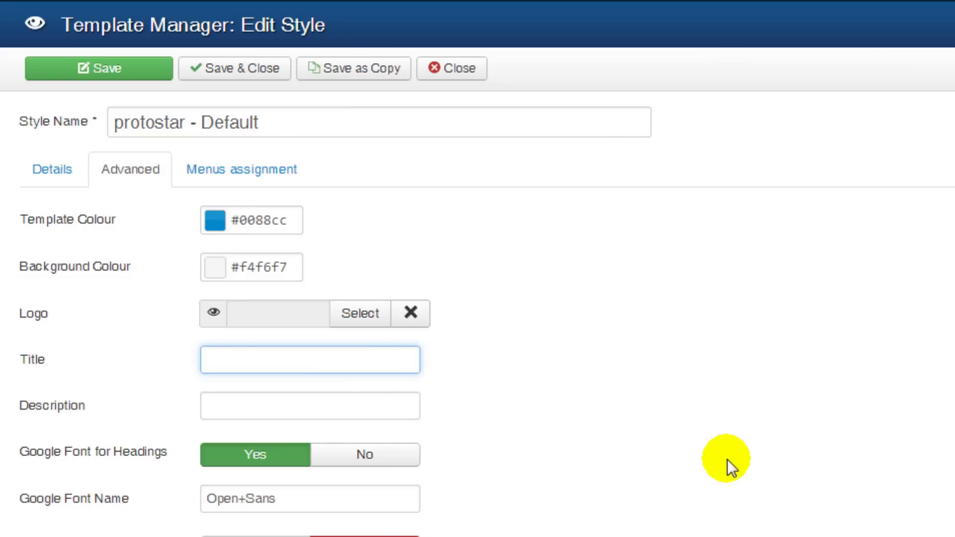
{"action": "type", "text": "Acme Anvils"}
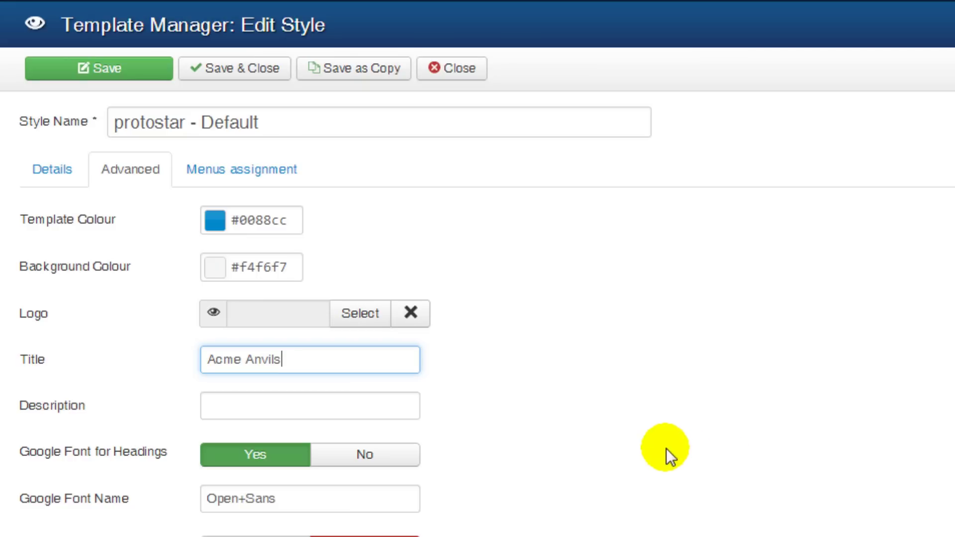
{"action": "left_click", "coordinate": [341, 405]}
{"action": "type", "text": "As"}
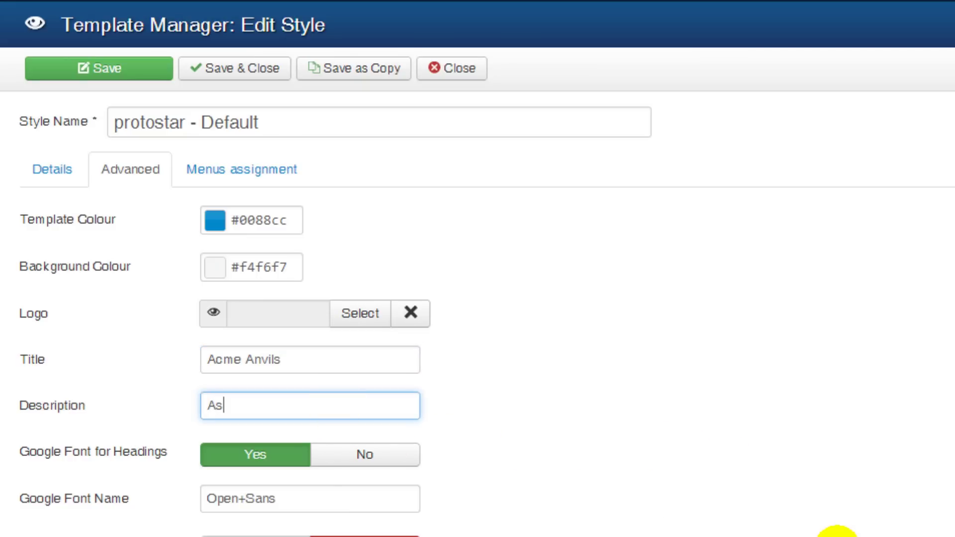
{"action": "type", "text": " recommended "}
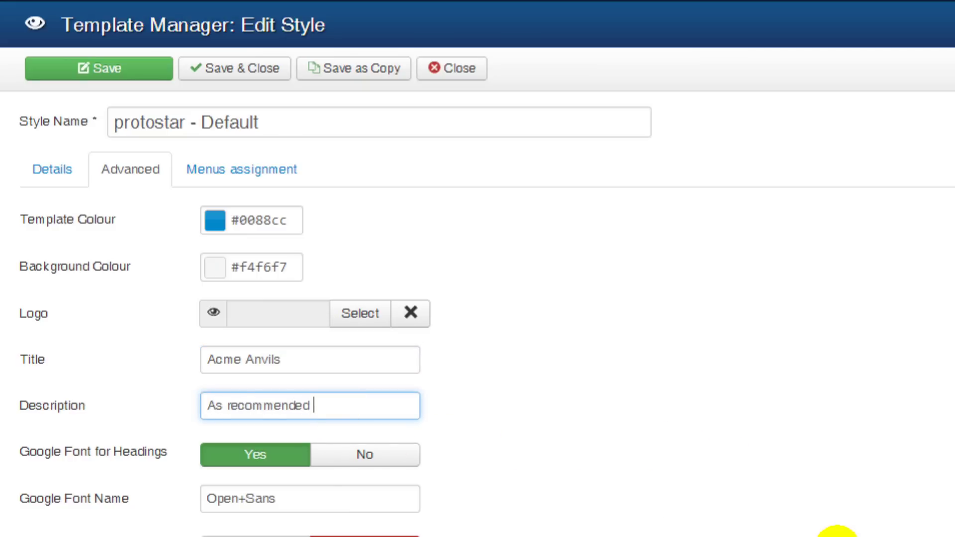
{"action": "type", "text": "by Wile E"}
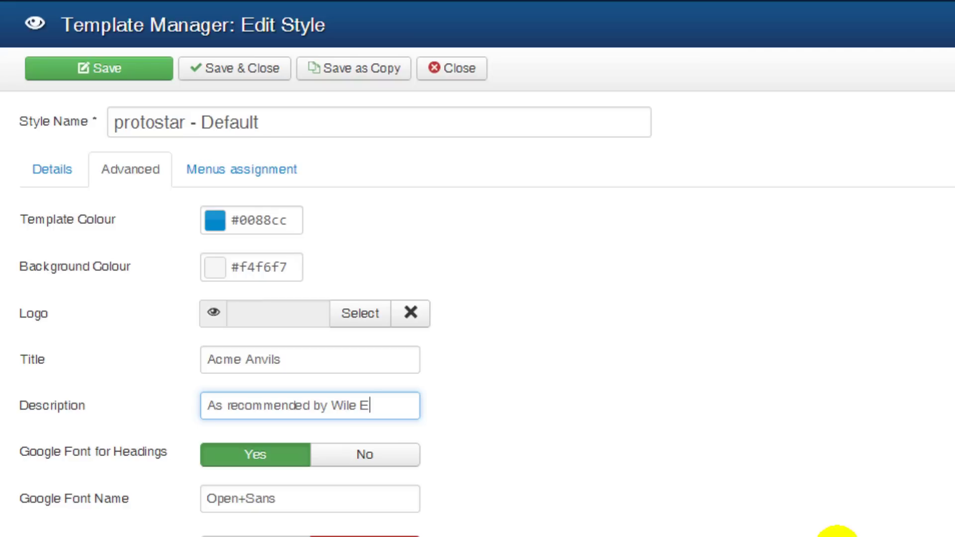
{"action": "type", "text": ". Coyote"}
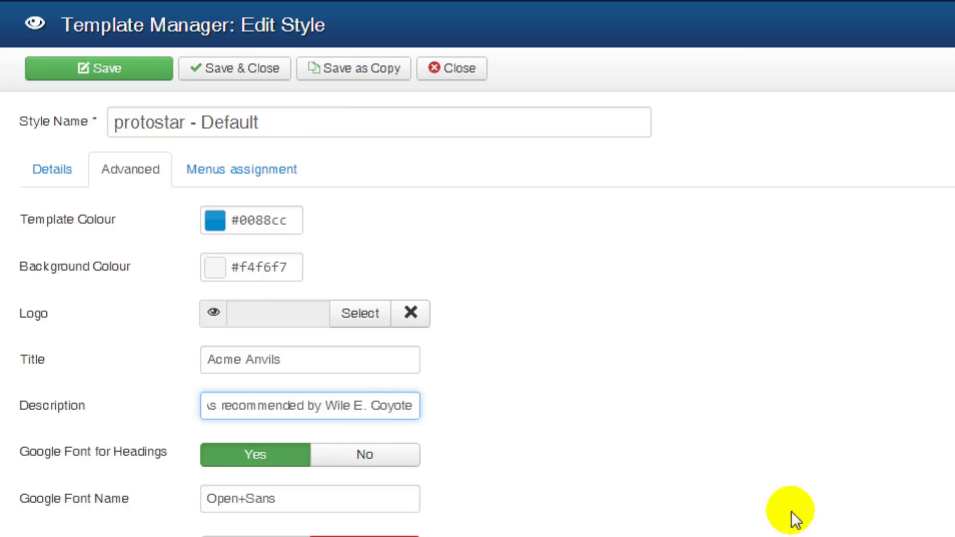
{"action": "left_click", "coordinate": [130, 75]}
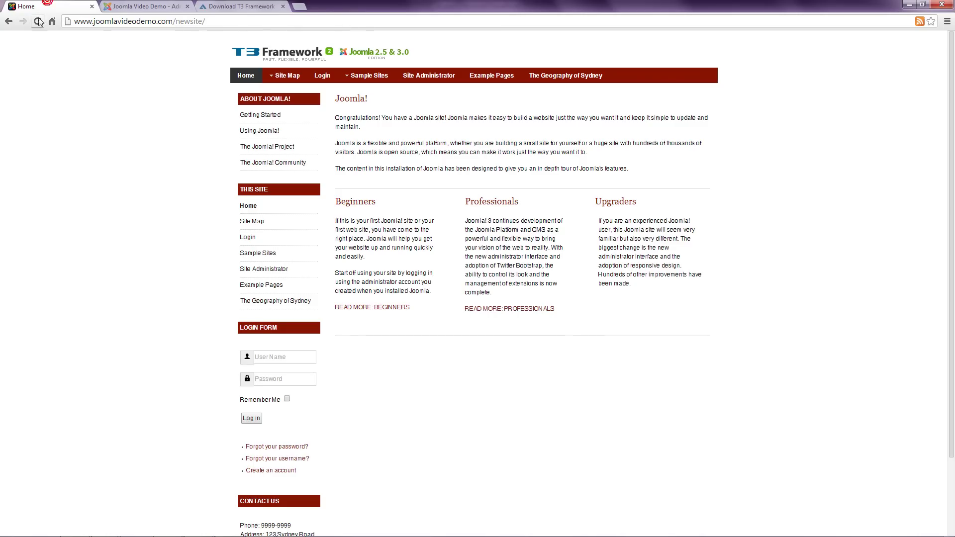
Reload the front end, then close the admin style editor to return to the styles list
{"action": "left_click", "coordinate": [38, 22]}
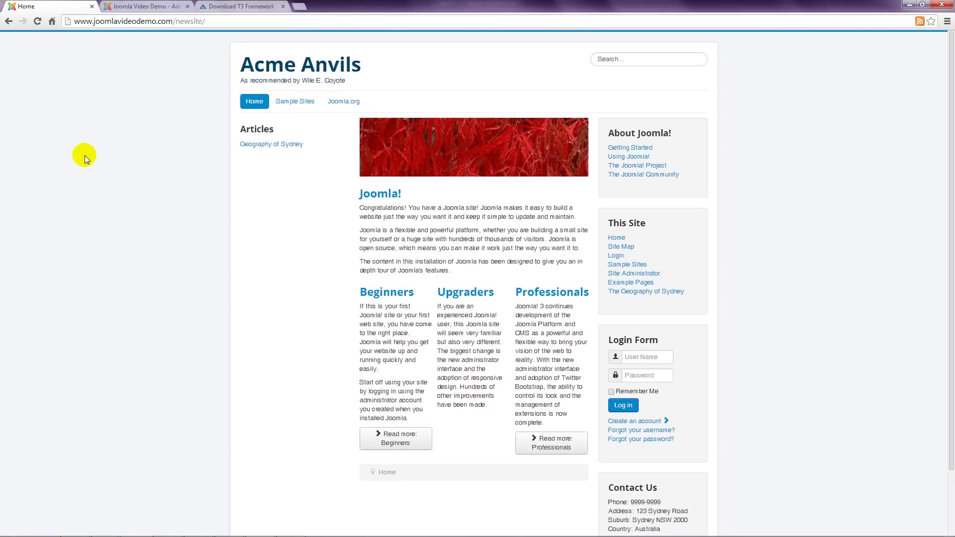
{"action": "left_click", "coordinate": [150, 6]}
{"action": "left_click", "coordinate": [223, 80]}
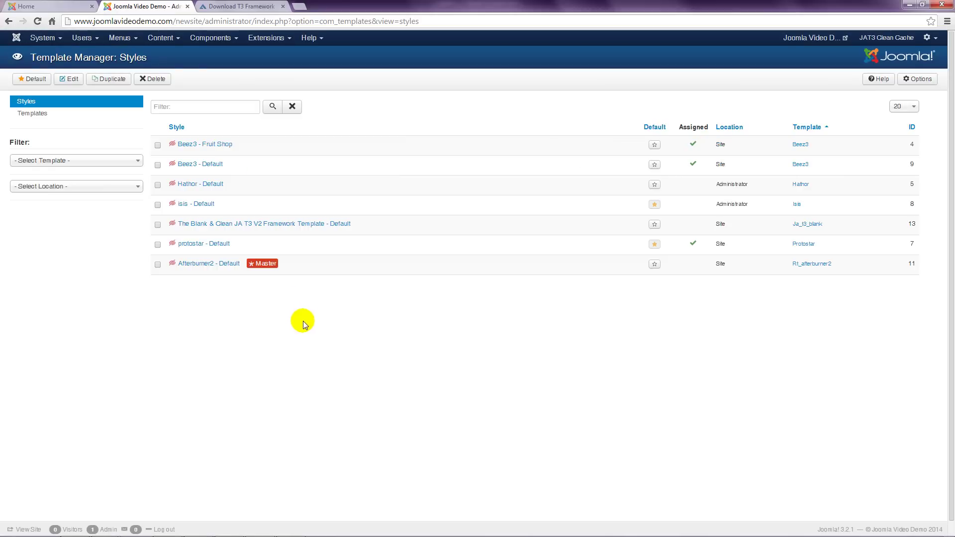
Make Beez3 - Default the site default style and open its Advanced parameters
{"action": "left_click", "coordinate": [655, 165]}
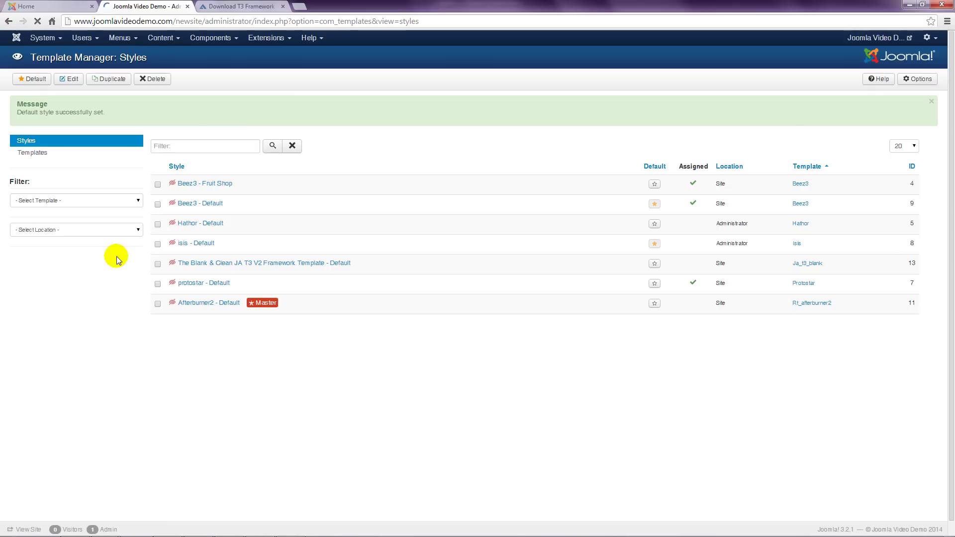
{"action": "left_click", "coordinate": [198, 205]}
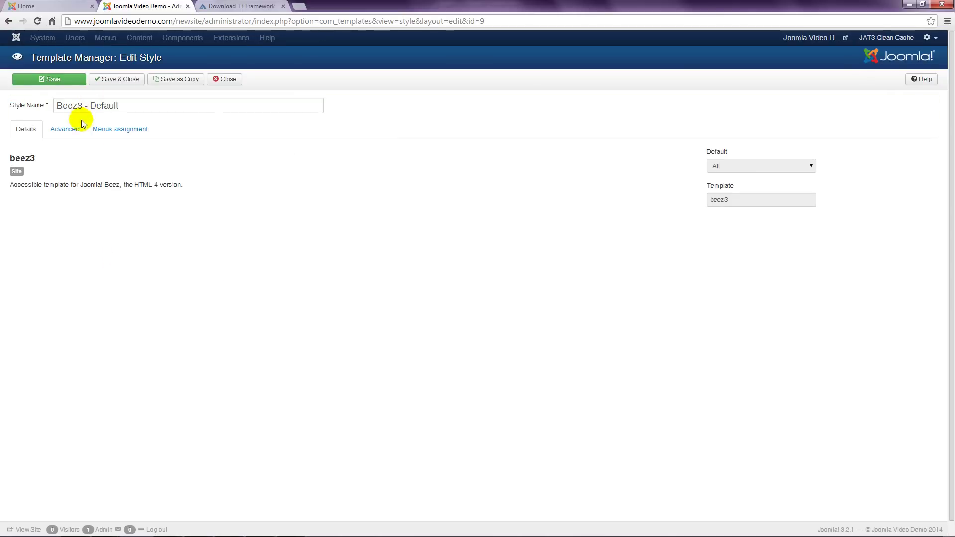
{"action": "left_click", "coordinate": [74, 130]}
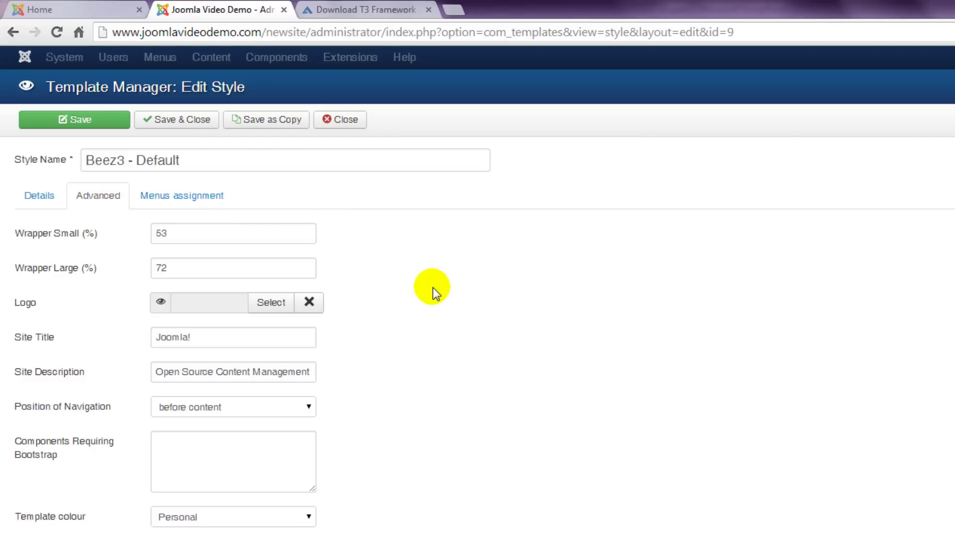
Set navigation position to after content and template colour to Turquoise, then save and close
{"action": "left_click", "coordinate": [307, 406]}
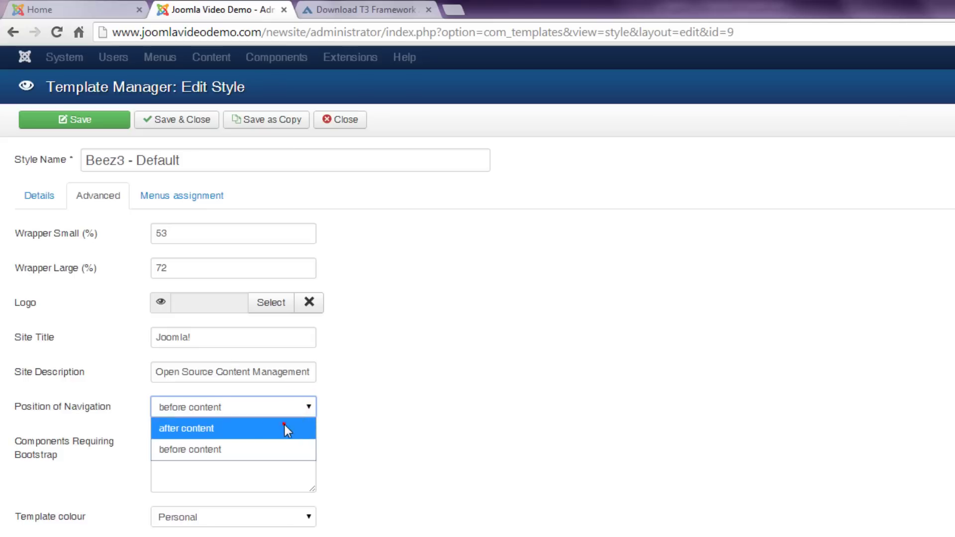
{"action": "left_click", "coordinate": [285, 427]}
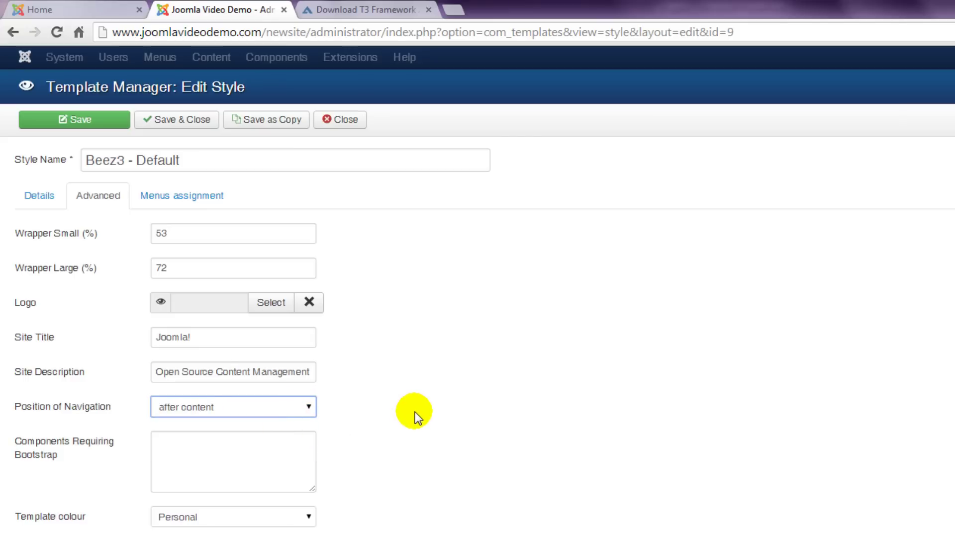
{"action": "left_click", "coordinate": [302, 518]}
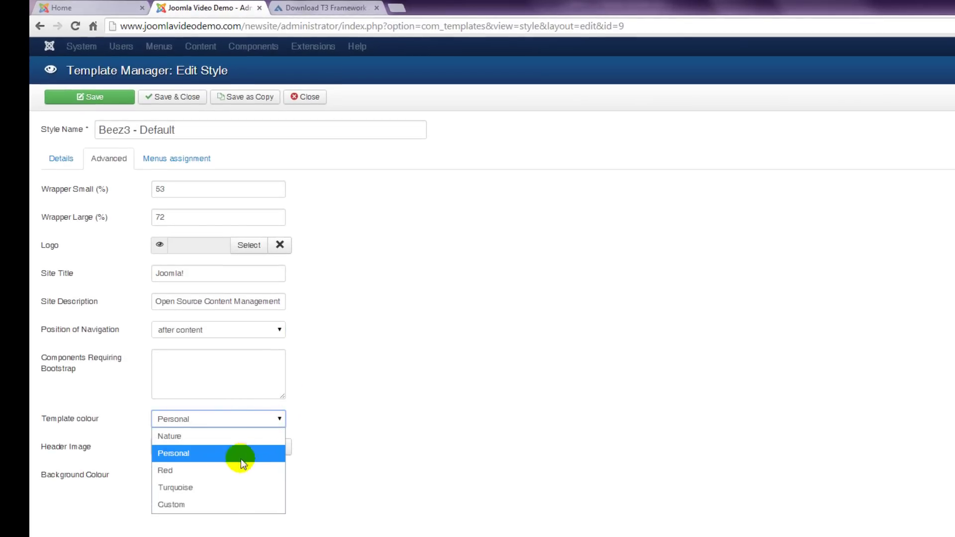
{"action": "left_click", "coordinate": [224, 484]}
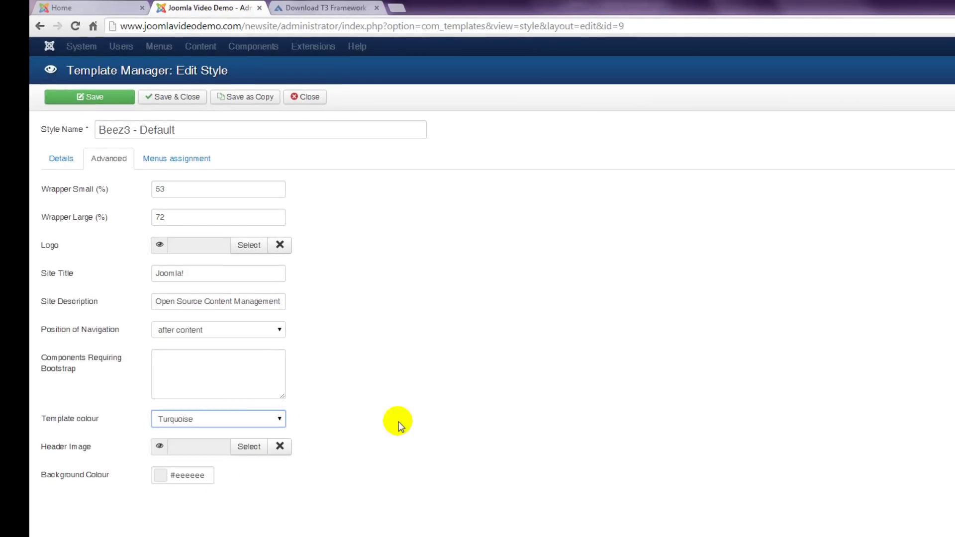
{"action": "left_click", "coordinate": [170, 97]}
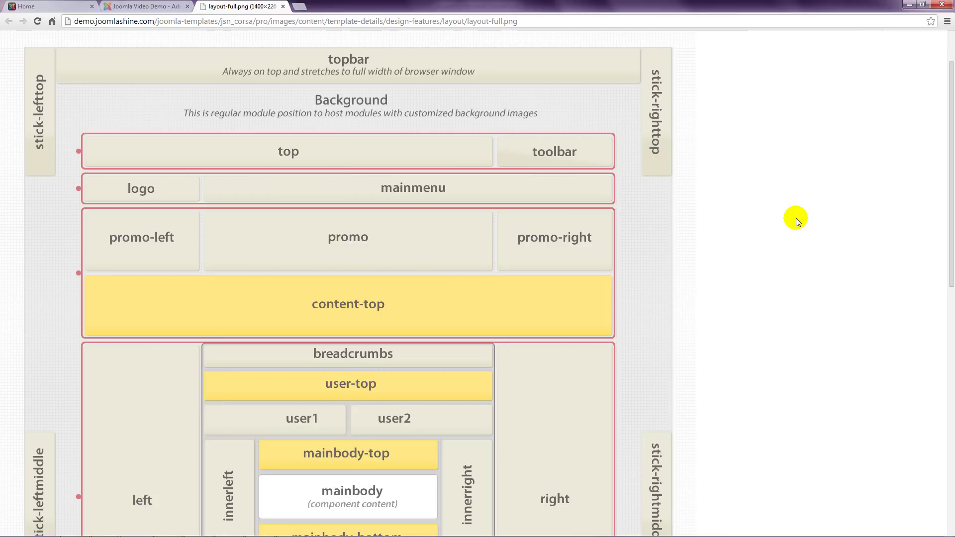
Enable Preview Module Positions in the Template Manager options and save
{"action": "left_click", "coordinate": [144, 9]}
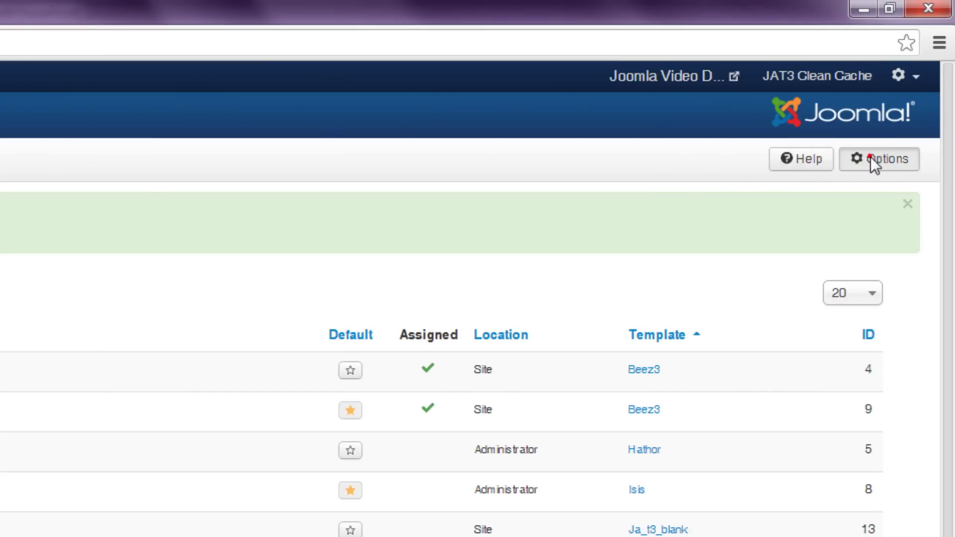
{"action": "left_click", "coordinate": [872, 160]}
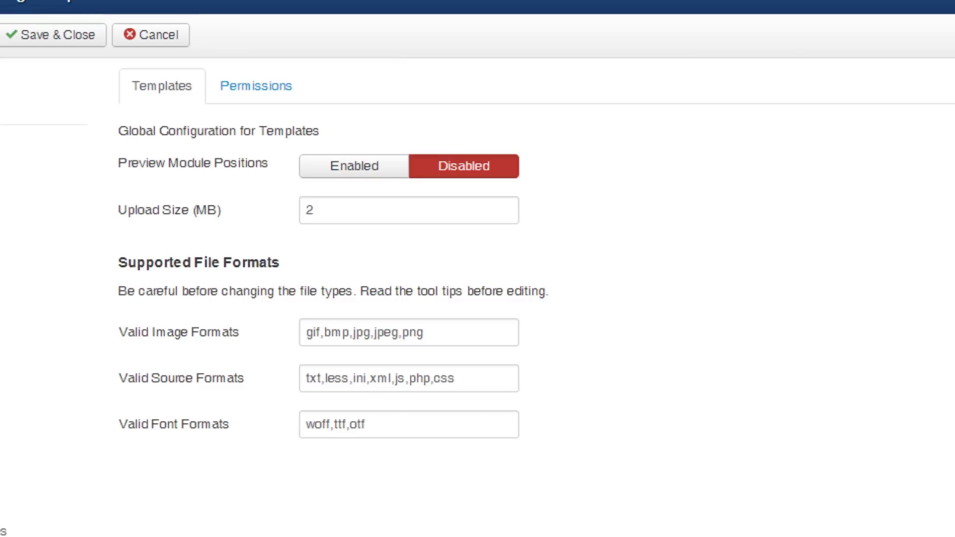
{"action": "left_click", "coordinate": [378, 170]}
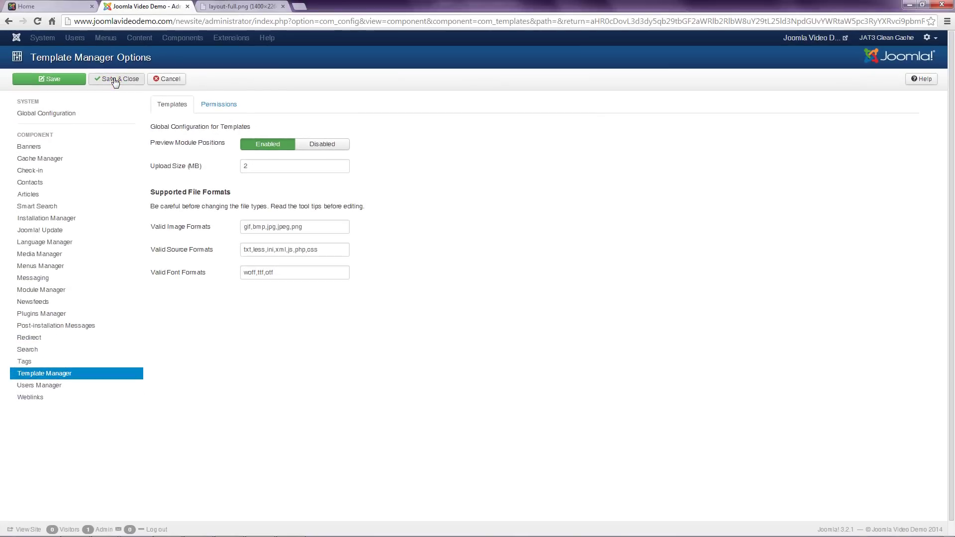
{"action": "left_click", "coordinate": [115, 79]}
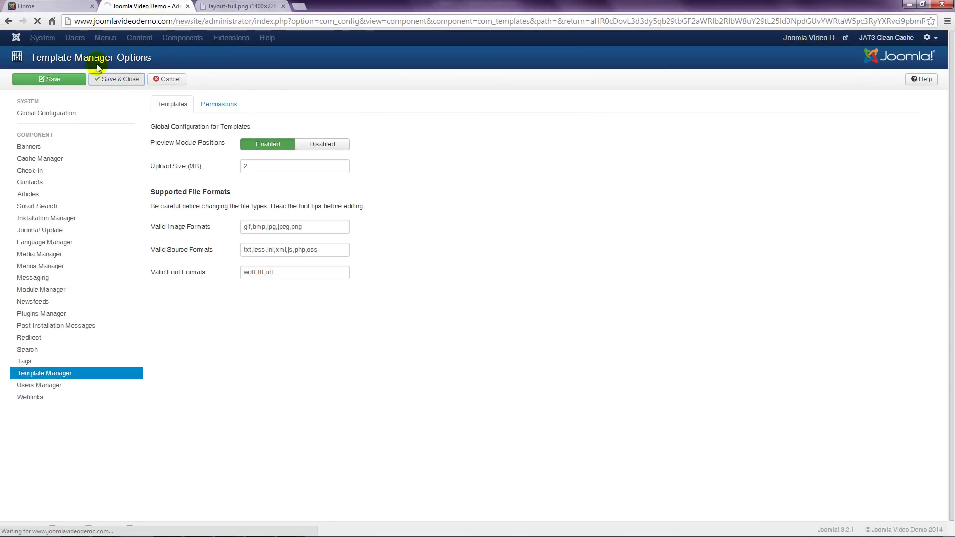
Load the front-end home page at index.php?tp=1 to outline the module positions
{"action": "left_click", "coordinate": [53, 9]}
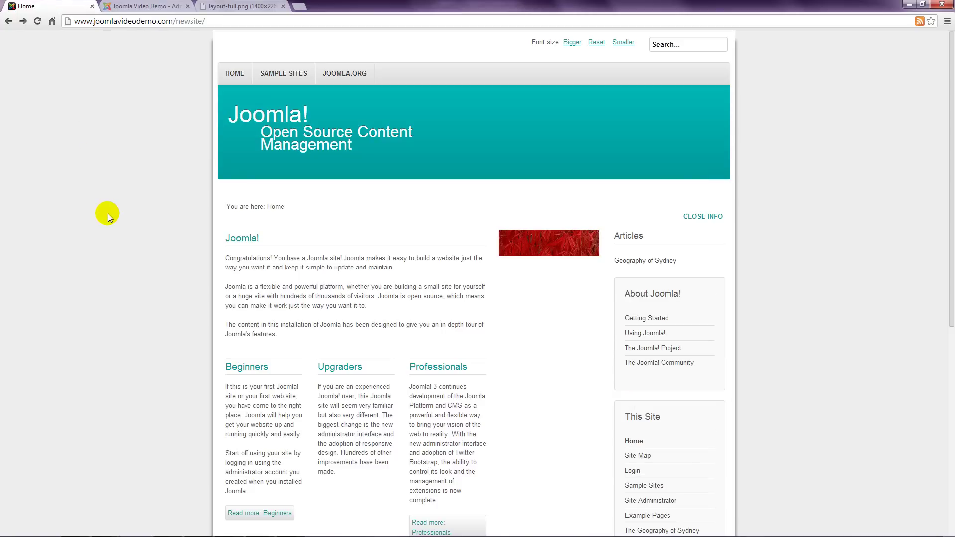
{"action": "left_click", "coordinate": [208, 21]}
{"action": "left_click", "coordinate": [209, 21]}
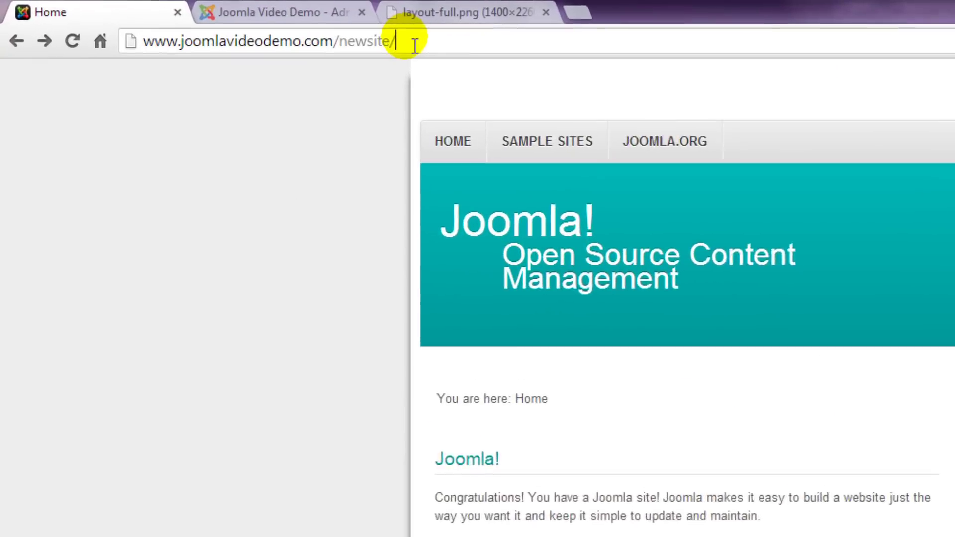
{"action": "type", "text": "inde"}
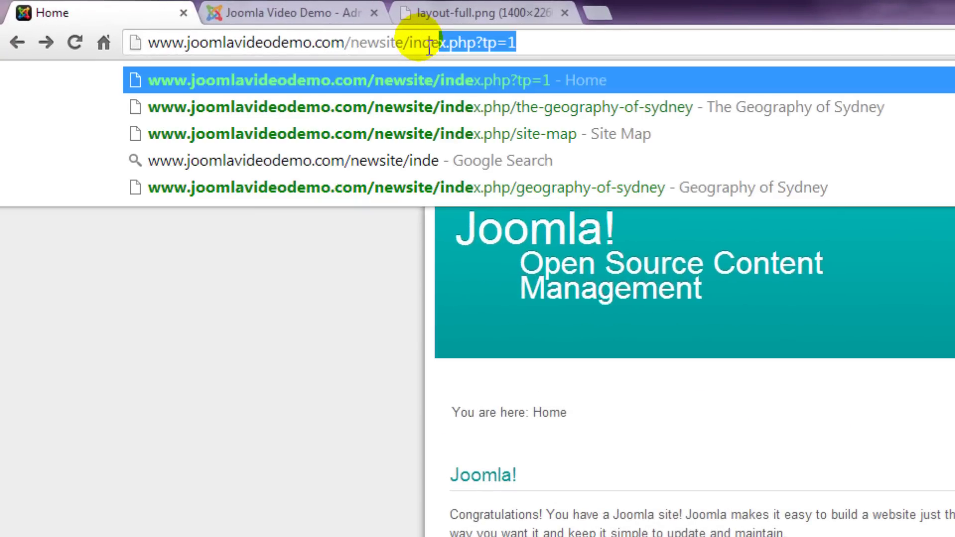
{"action": "type", "text": "x.php"}
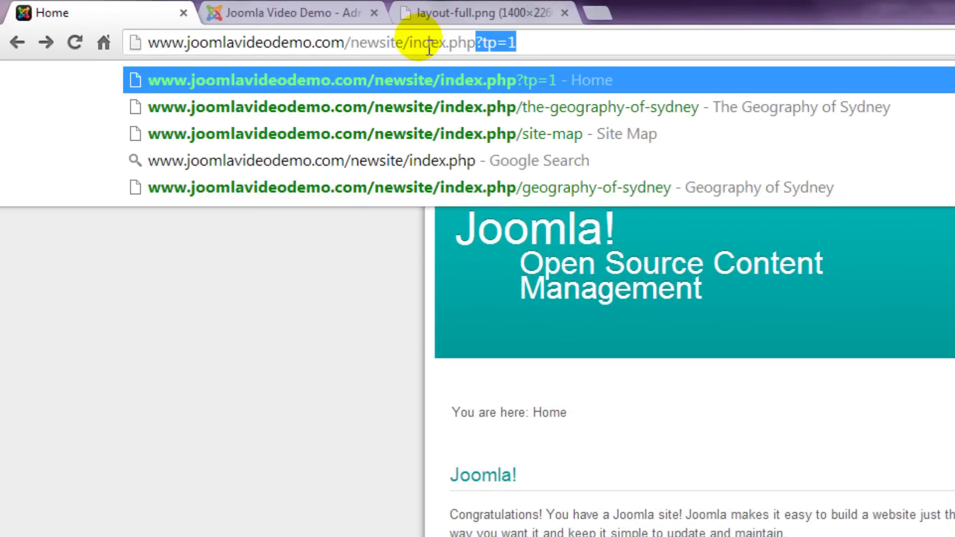
{"action": "type", "text": "?t"}
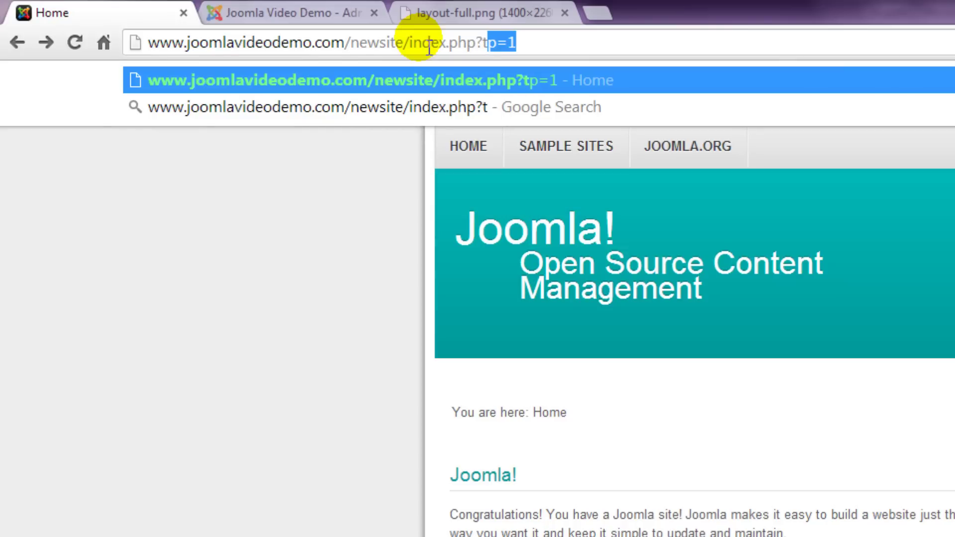
{"action": "type", "text": "p="}
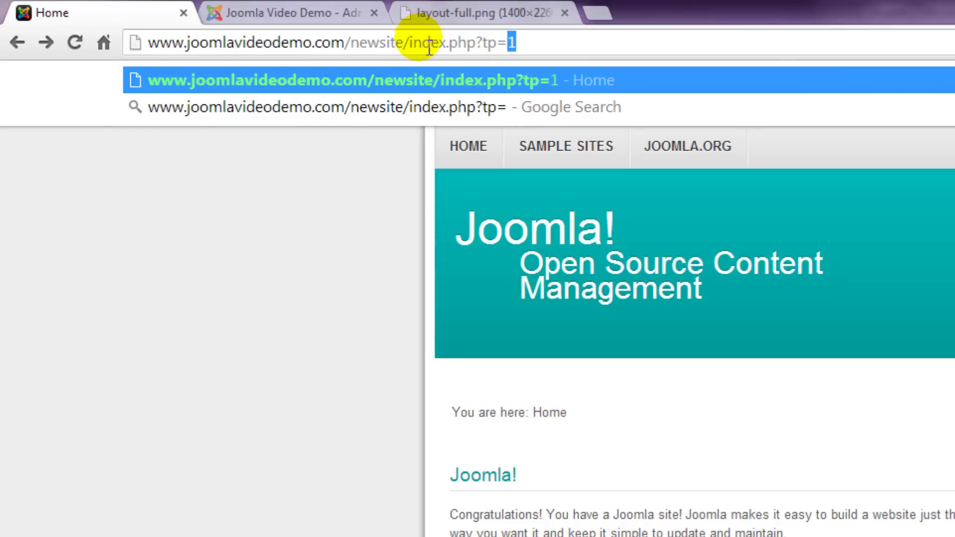
{"action": "type", "text": "1"}
{"action": "key", "text": "Return"}
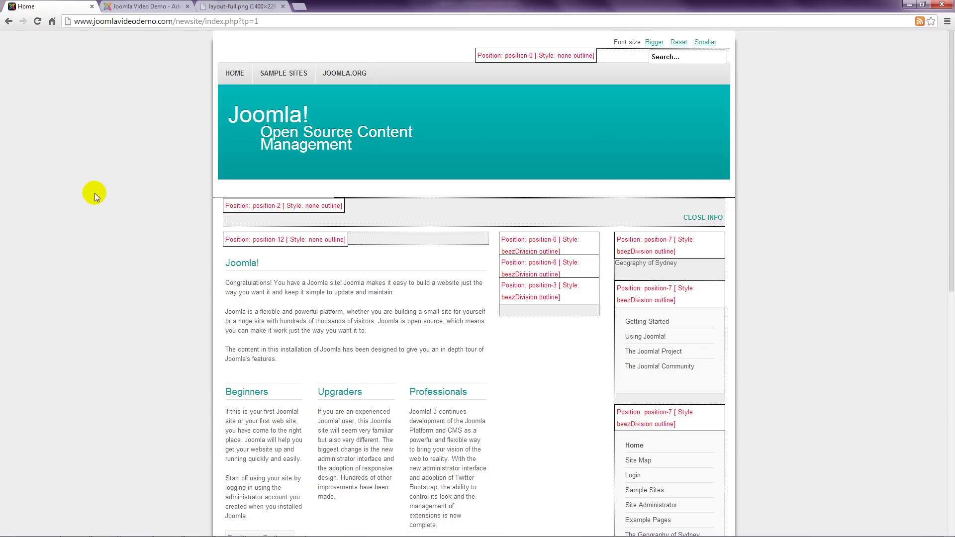
{"action": "scroll", "coordinate": [95, 193], "scroll_direction": "down", "scroll_amount": 9}
{"action": "scroll", "coordinate": [95, 196], "scroll_direction": "down", "scroll_amount": 1}
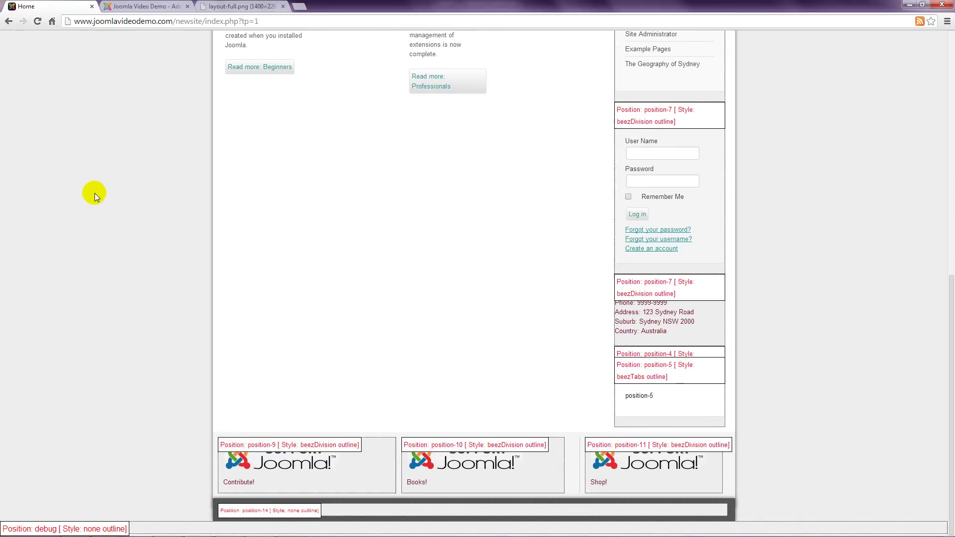
{"action": "scroll", "coordinate": [95, 193], "scroll_direction": "up", "scroll_amount": 10}
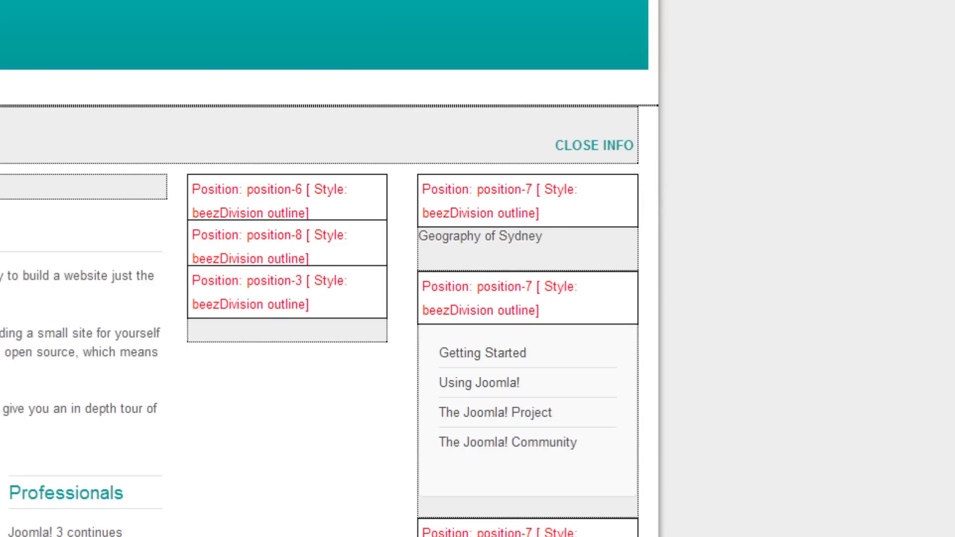
{"action": "scroll", "coordinate": [323, 268], "scroll_direction": "down", "scroll_amount": 10}
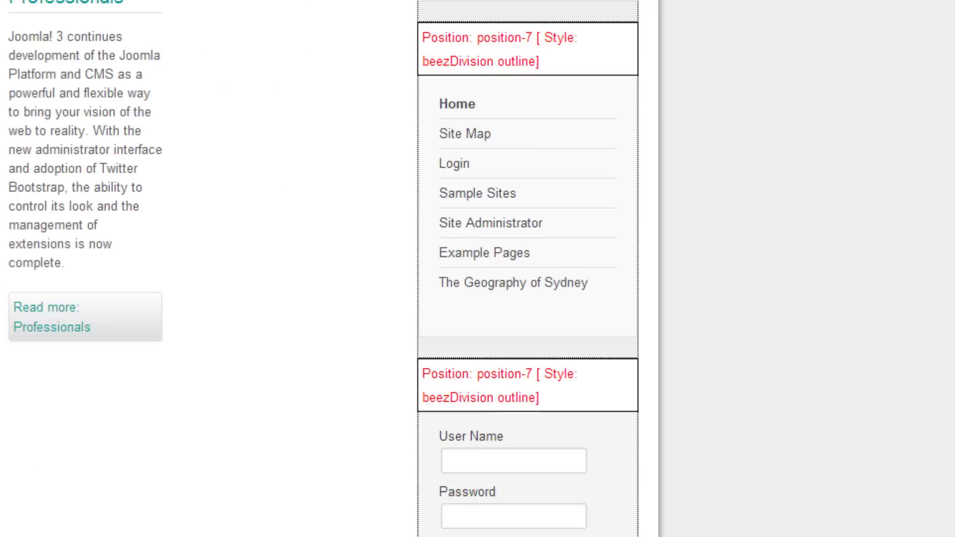
{"action": "scroll", "coordinate": [527, 269], "scroll_direction": "down", "scroll_amount": 2}
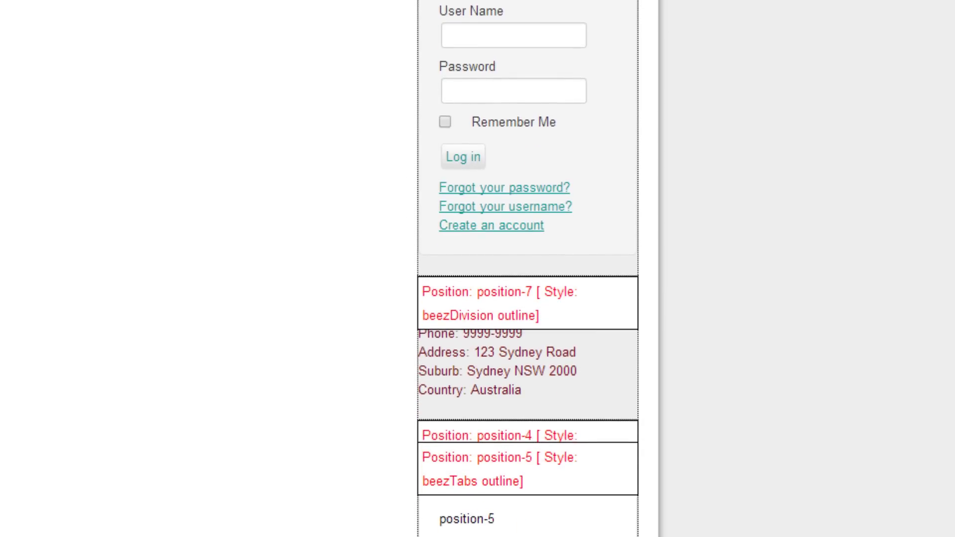
{"action": "scroll", "coordinate": [527, 268], "scroll_direction": "down", "scroll_amount": 5}
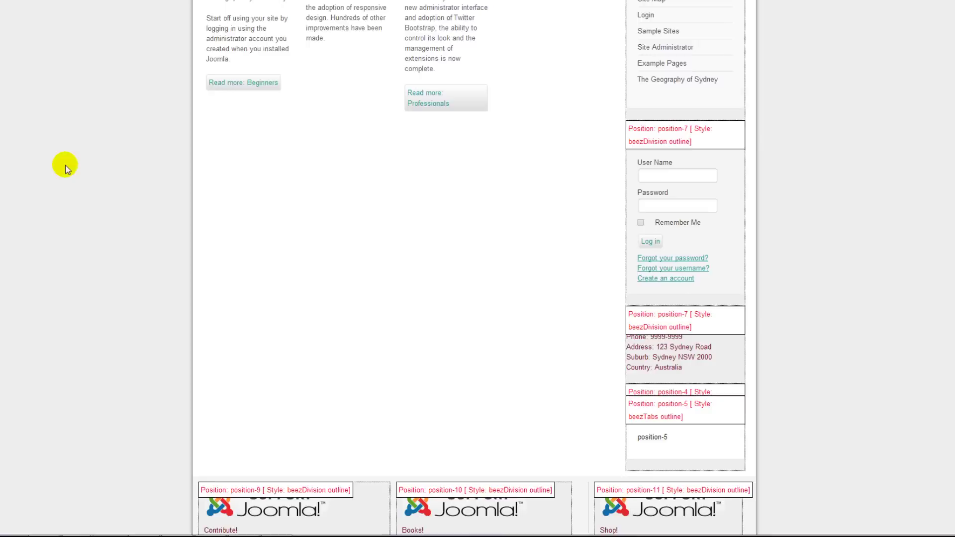
{"action": "scroll", "coordinate": [75, 179], "scroll_direction": "up", "scroll_amount": 10}
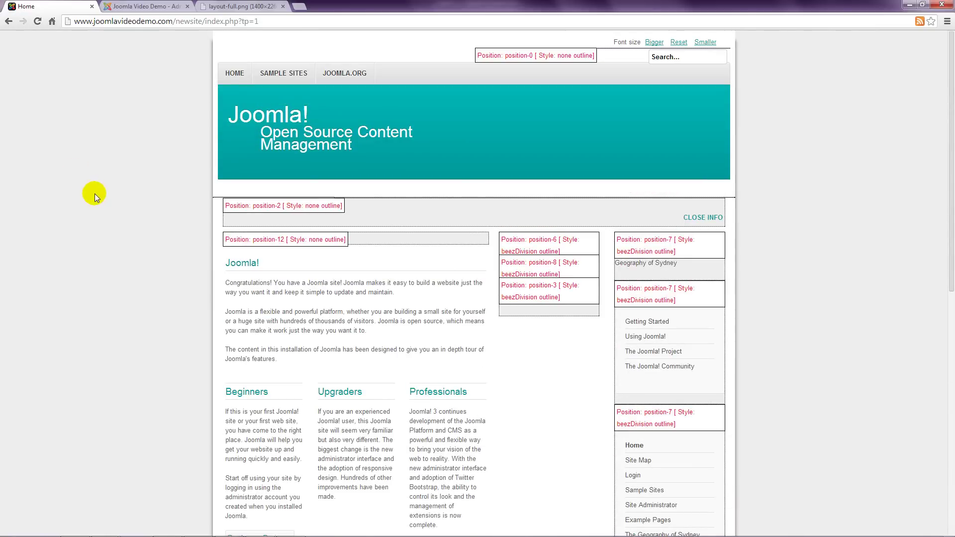